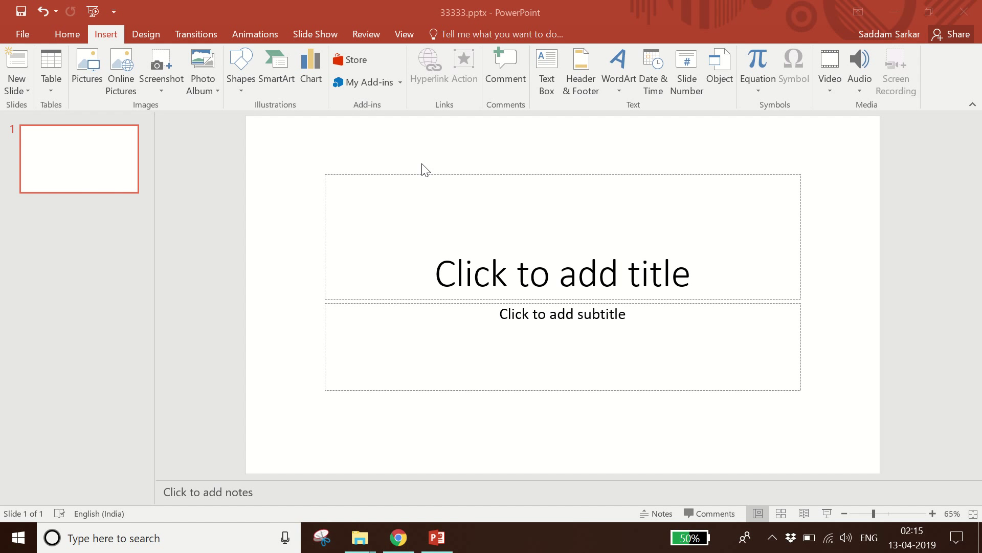
Insert Background Video 4.mp4 from the Background Videos folder onto the title slide.
left_click(109, 39)
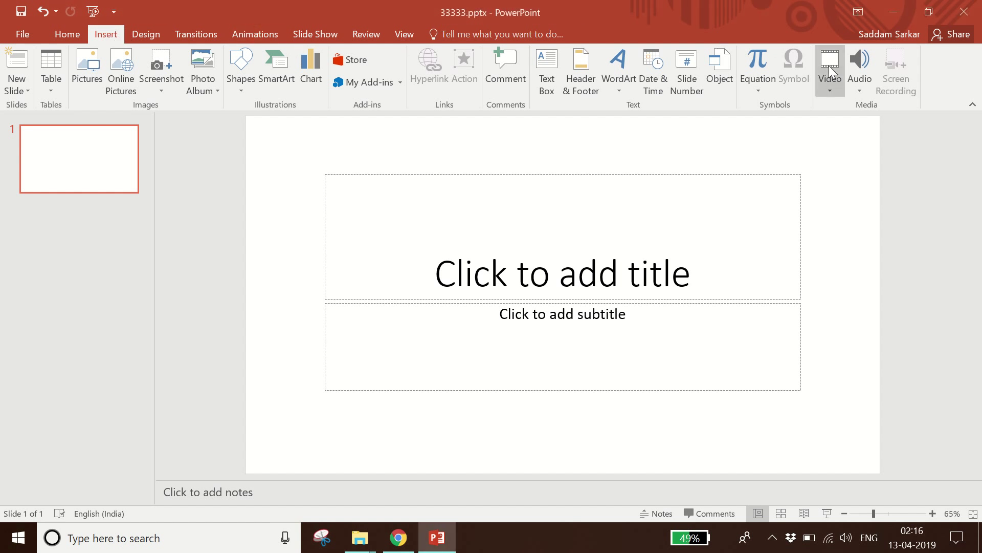
left_click(831, 78)
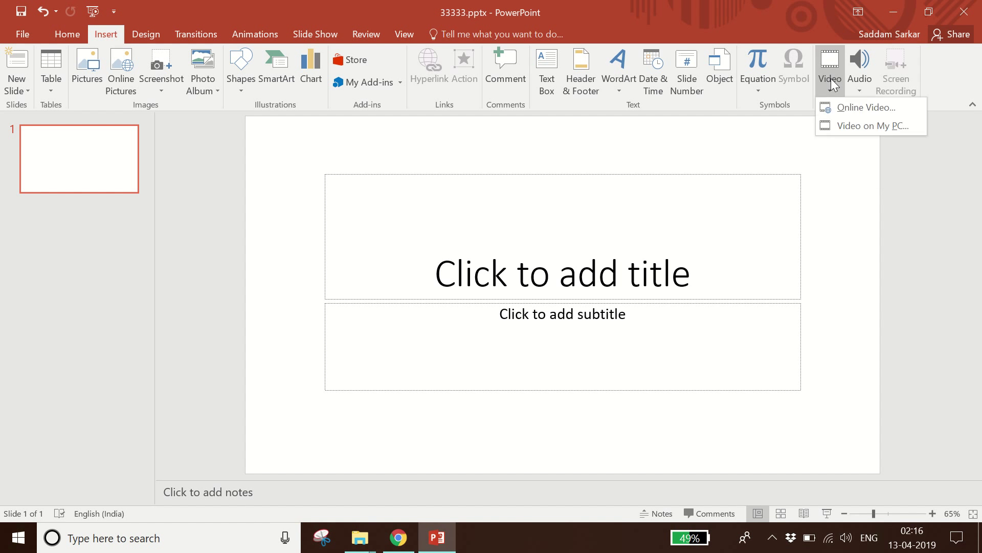
left_click(847, 125)
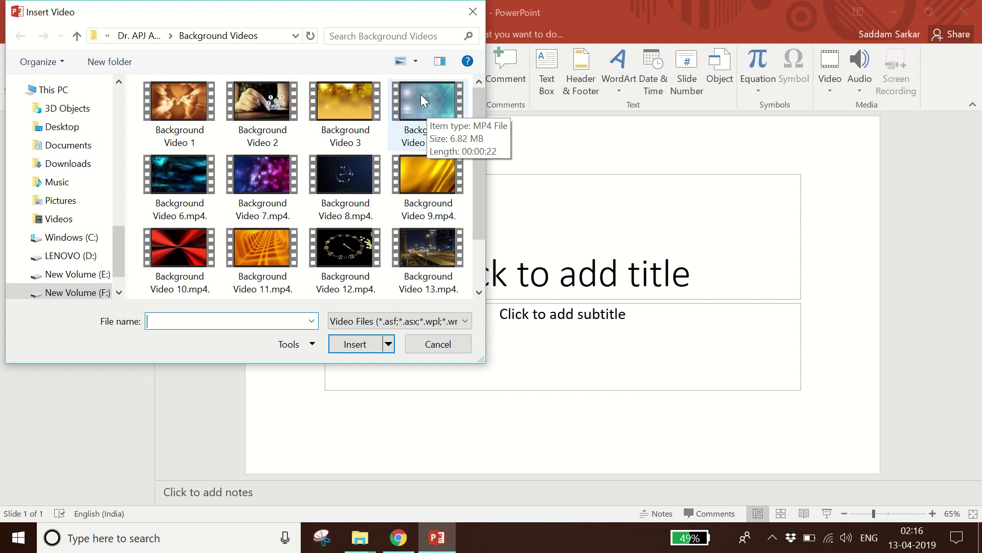
left_click(421, 94)
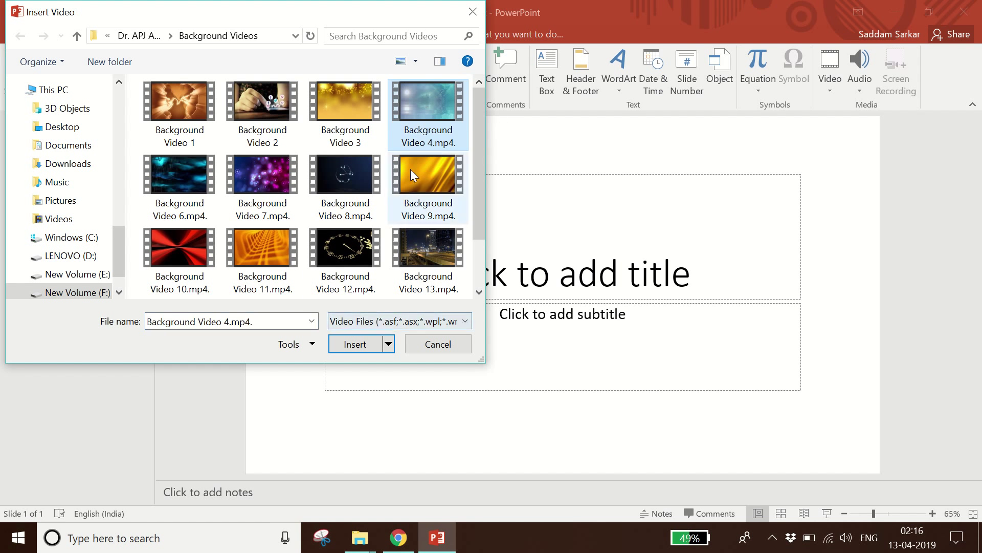
left_click(429, 131)
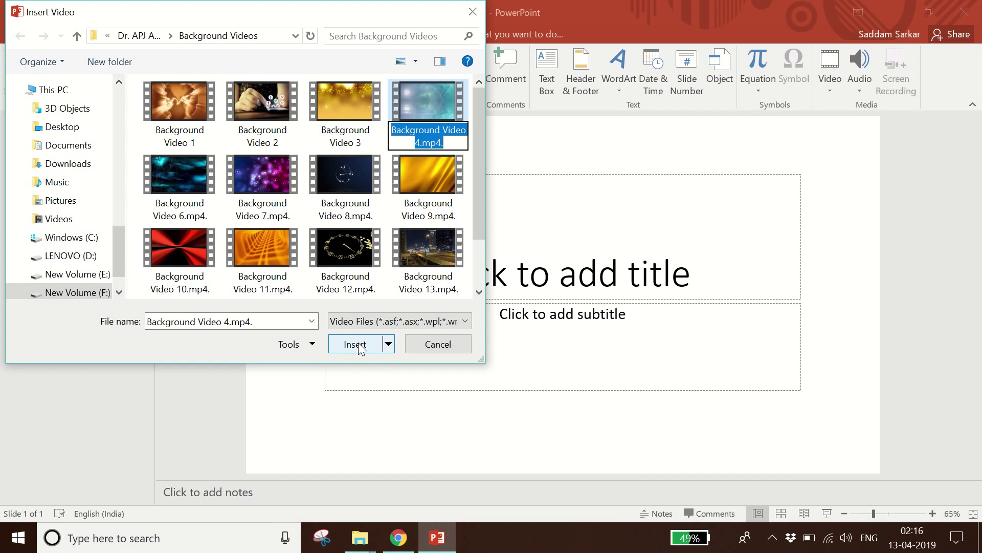
left_click(360, 348)
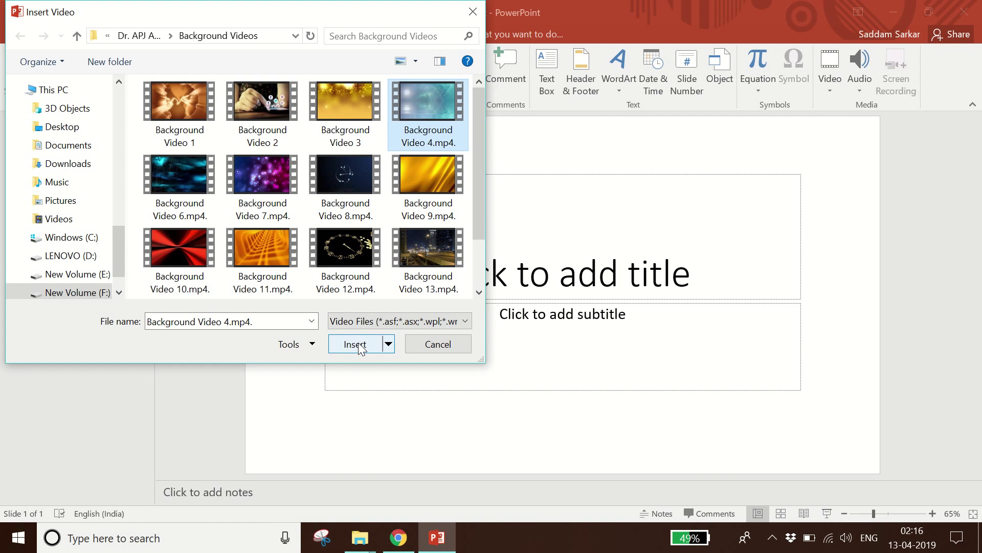
left_click(358, 346)
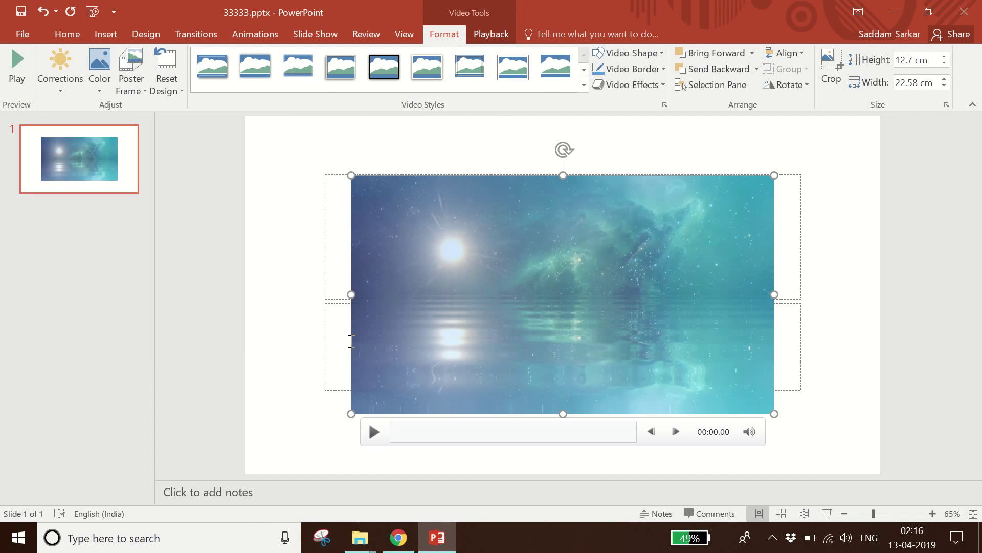
Stretch the video by its corners to fill the whole slide at 33.87 × 19.05 cm.
left_click_drag(351, 174, 249, 128)
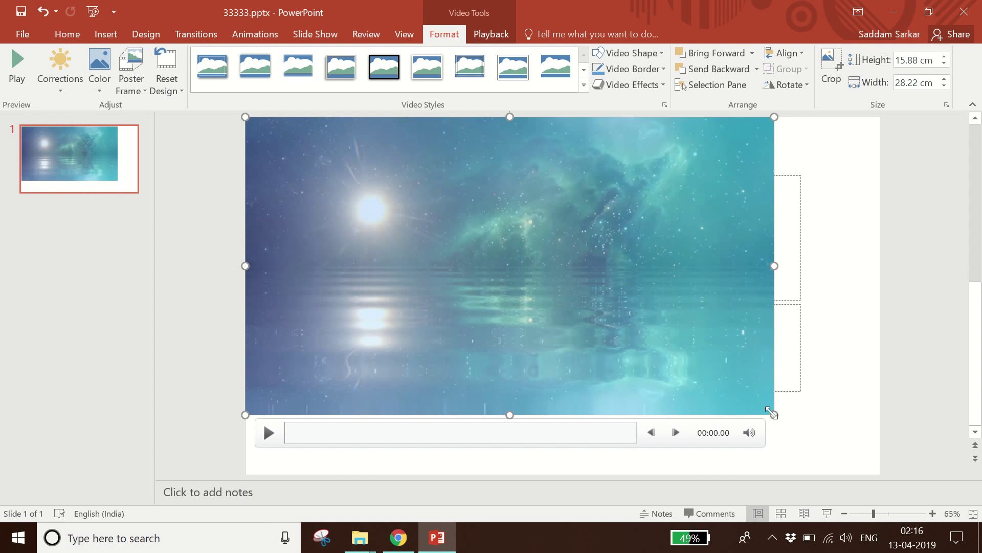
left_click_drag(769, 410, 878, 467)
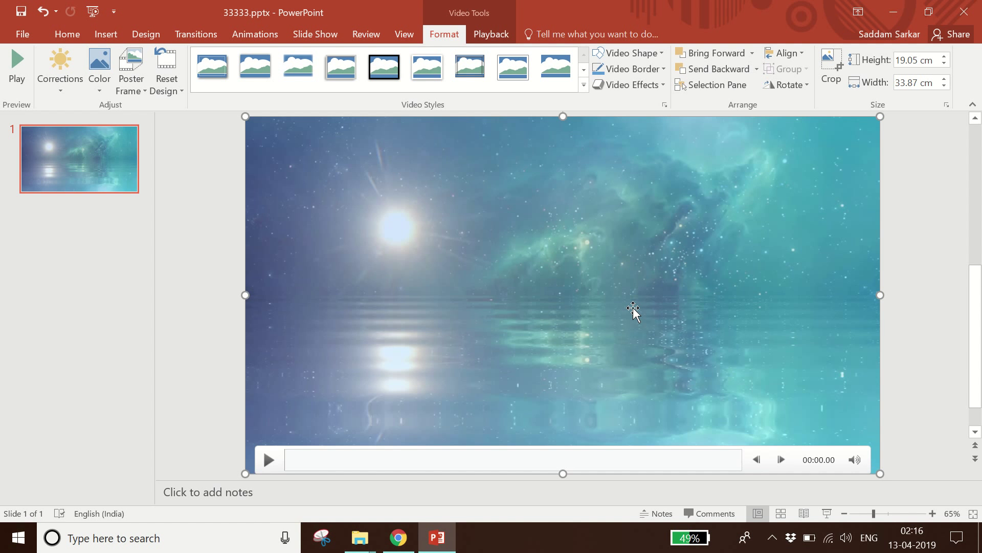
left_click(493, 35)
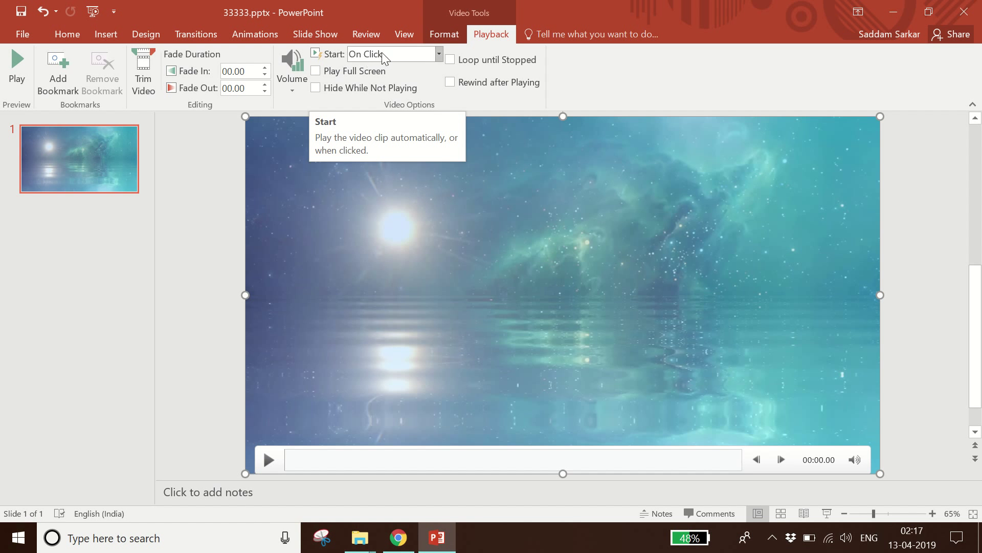
Set the video's Start to Automatically and turn on Loop until Stopped.
left_click(439, 54)
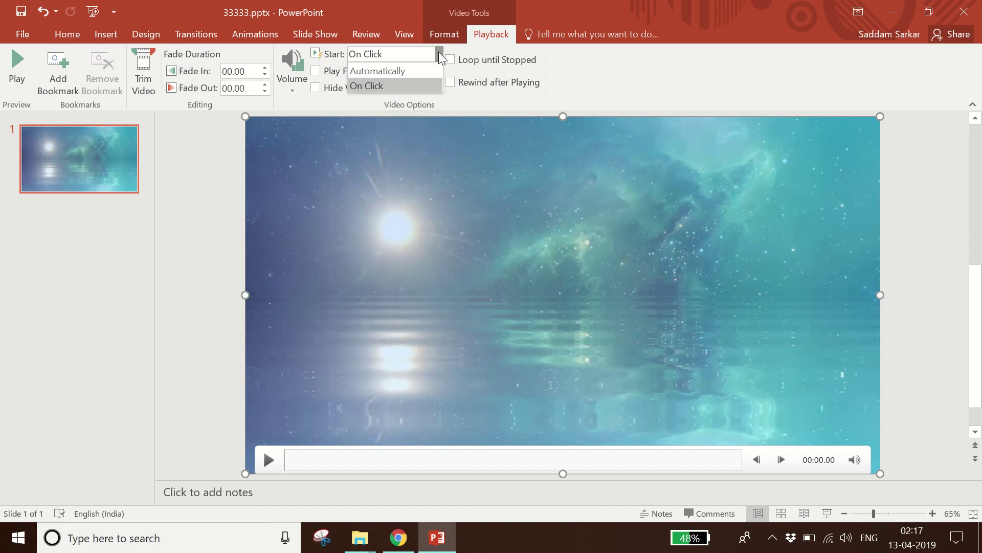
left_click(414, 71)
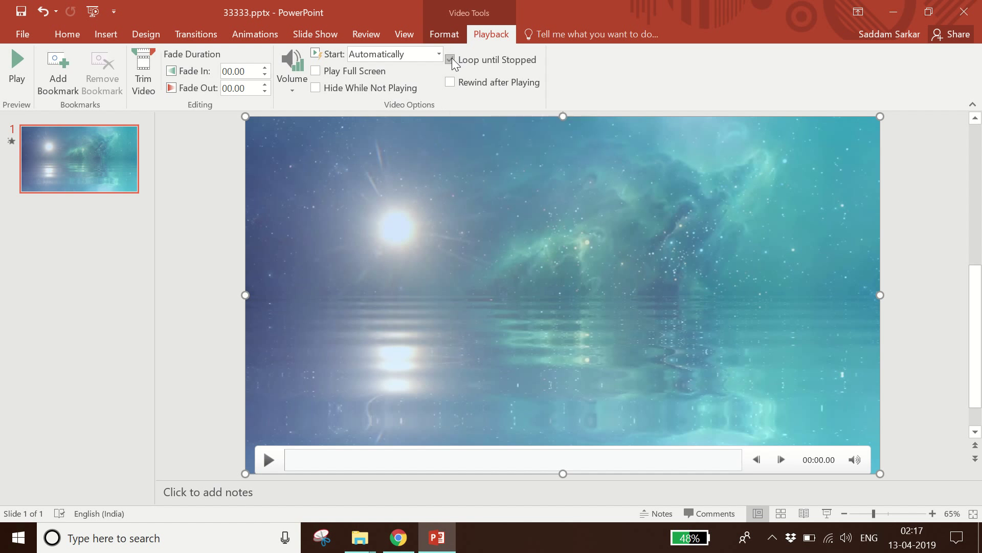
Send the video behind the title placeholders, then cut it from slide 1.
right_click(295, 163)
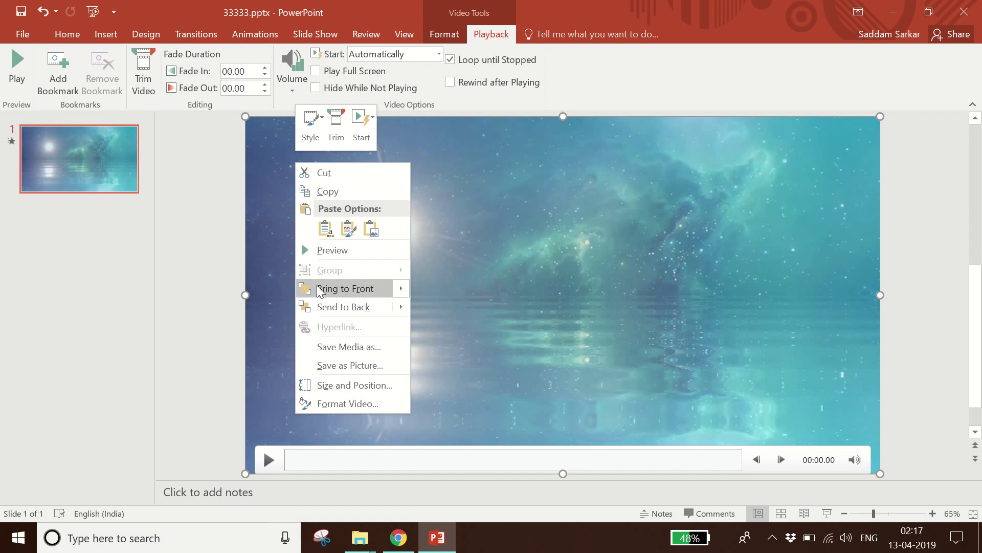
mouse_move(323, 307)
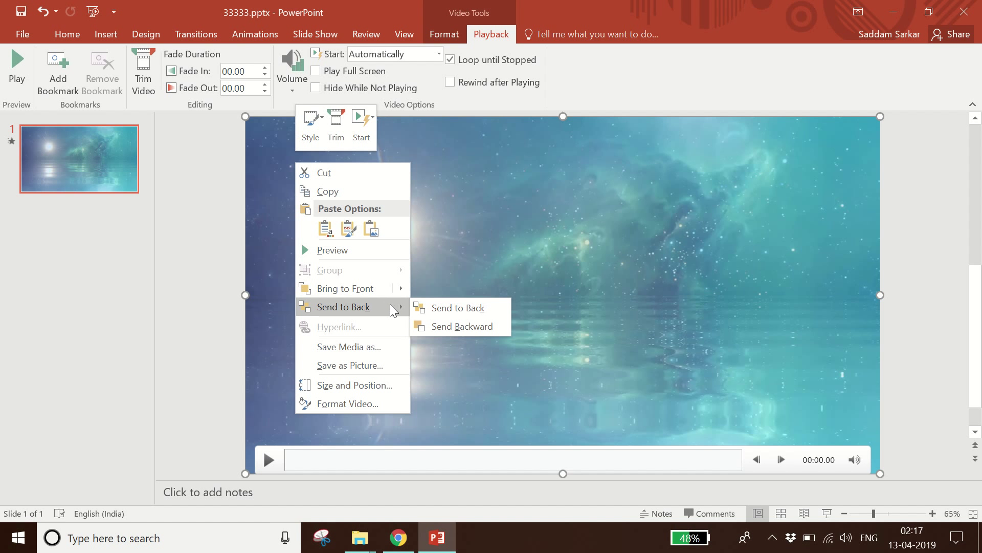
left_click(444, 307)
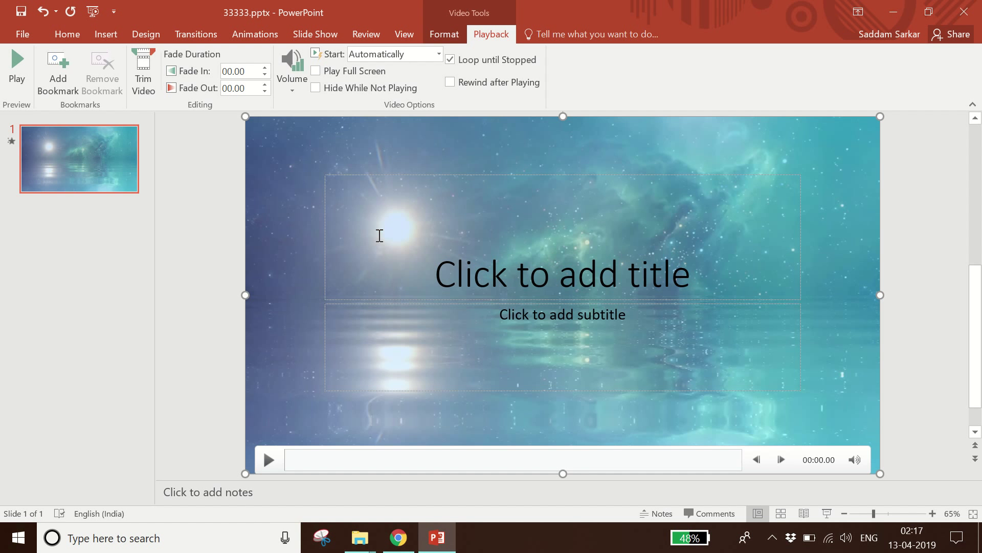
right_click(284, 176)
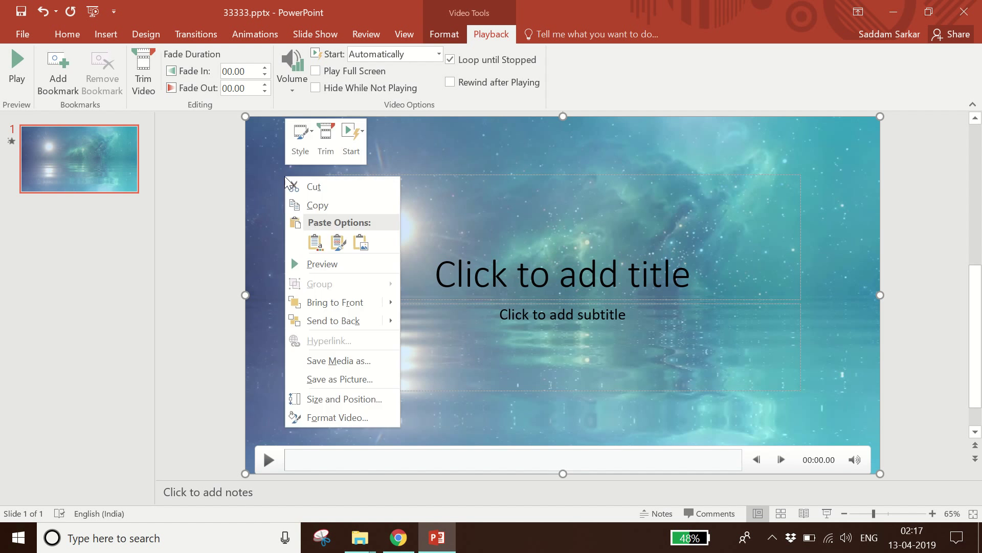
left_click(311, 187)
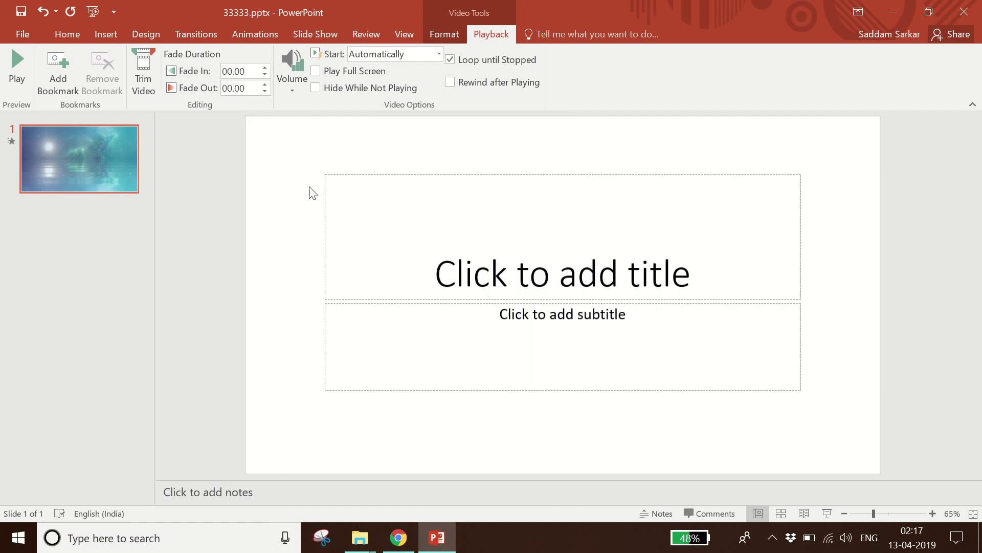
Switch to Slide Master view and select the top Office Theme master slide.
left_click(409, 32)
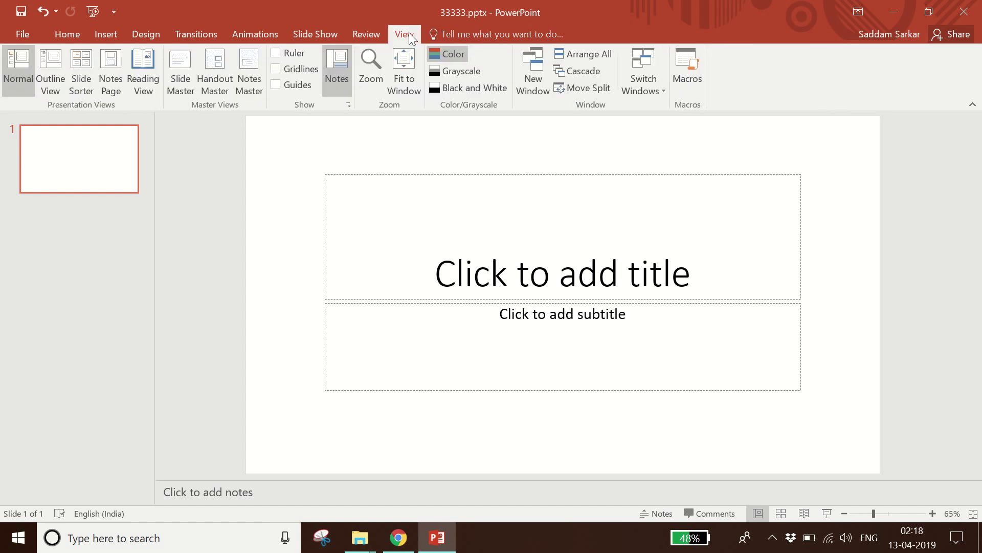
left_click(179, 66)
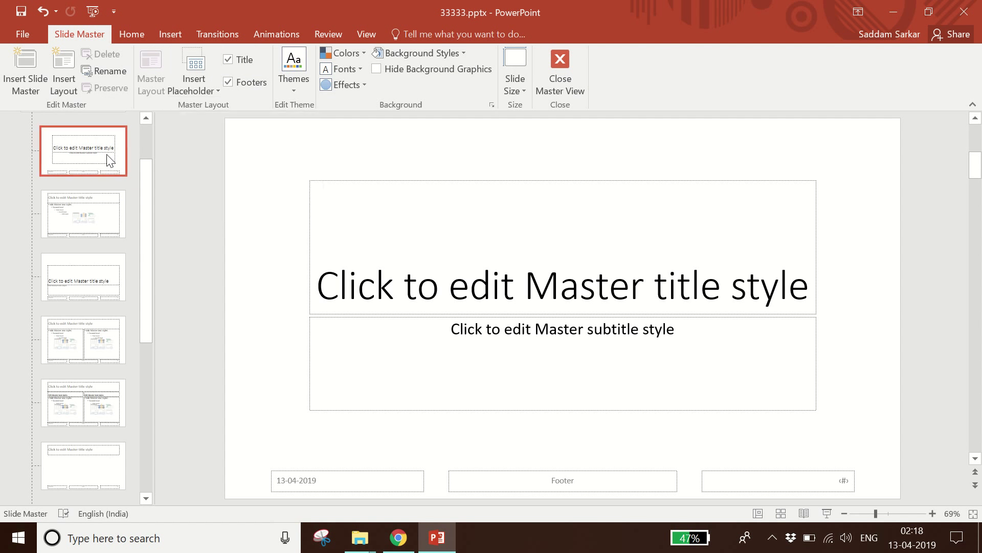
scroll(107, 158, "up", 3)
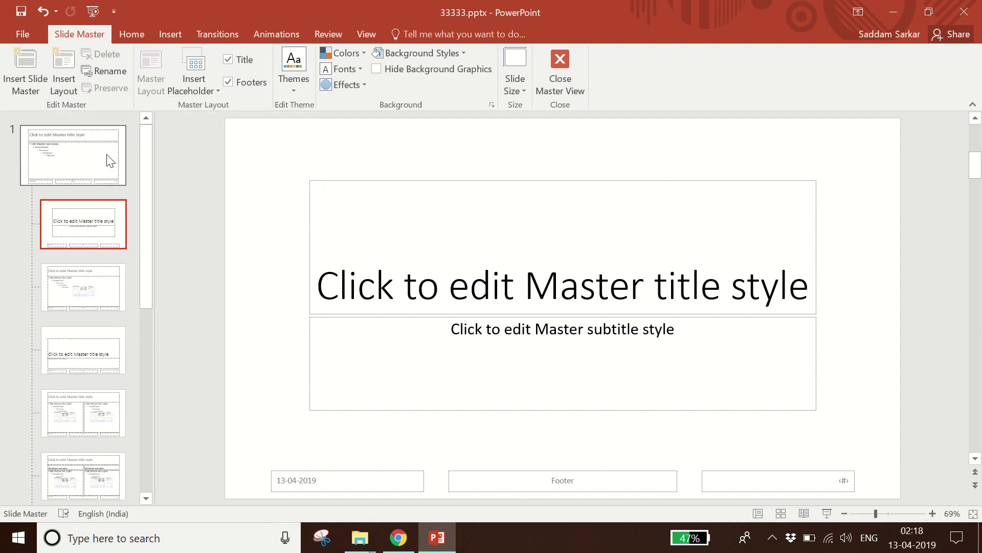
scroll(82, 280, "down", 3)
scroll(82, 280, "up", 3)
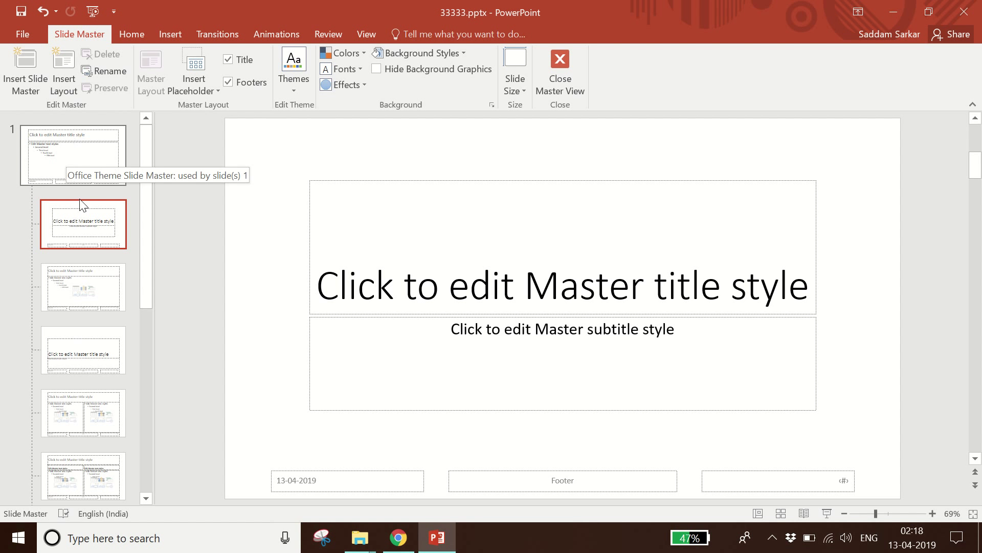
left_click(58, 155)
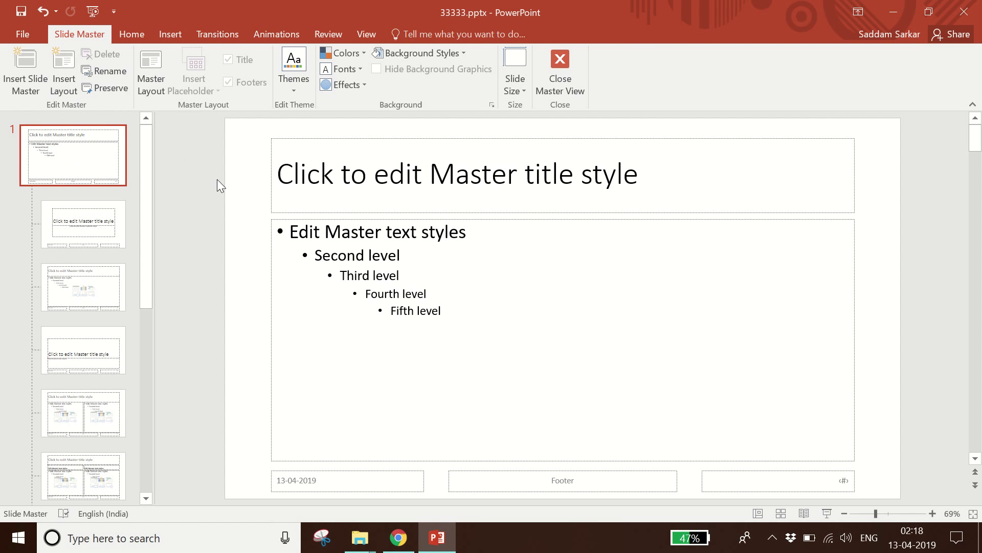
Paste the cut video onto the Office Theme master using Use Destination Theme.
right_click(259, 189)
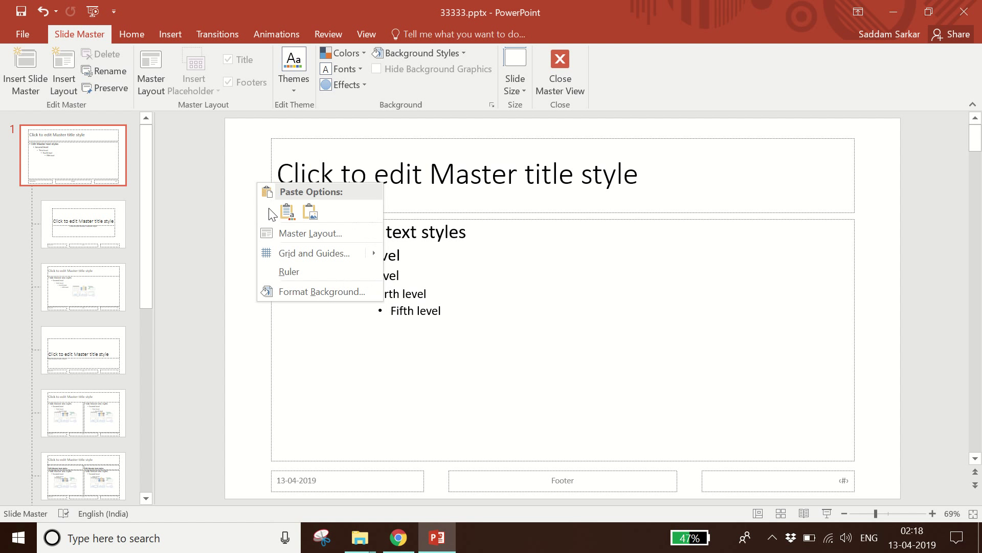
left_click(260, 163)
right_click(256, 157)
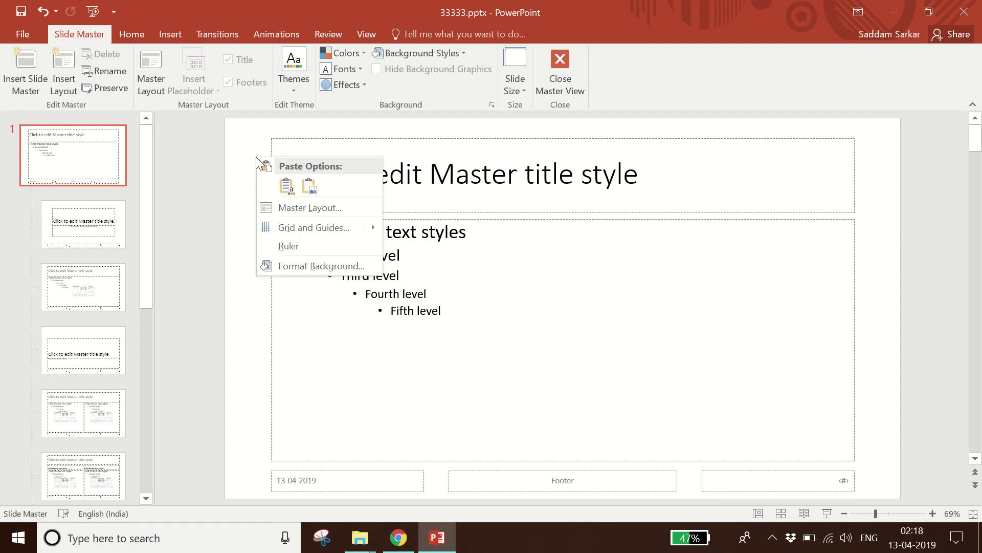
left_click(473, 285)
right_click(472, 283)
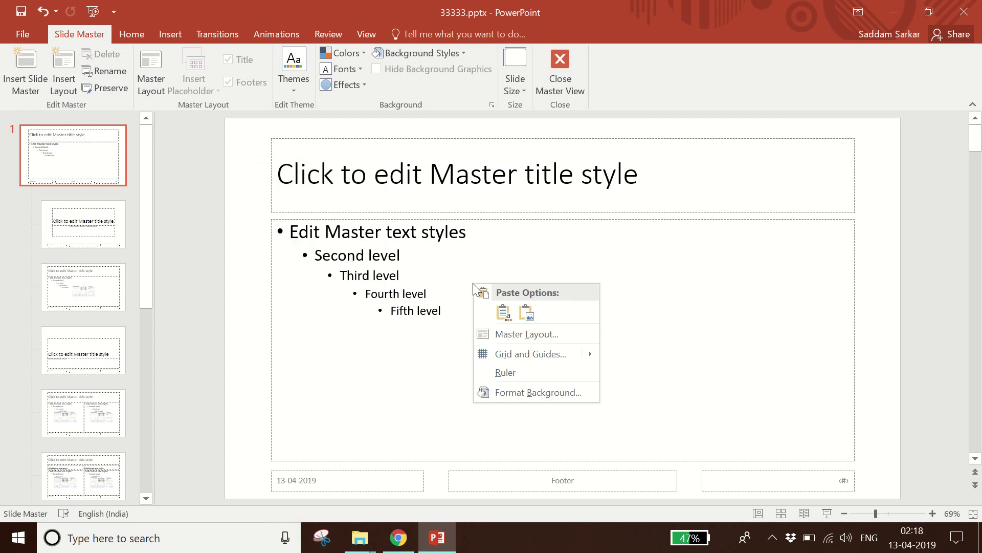
left_click(87, 154)
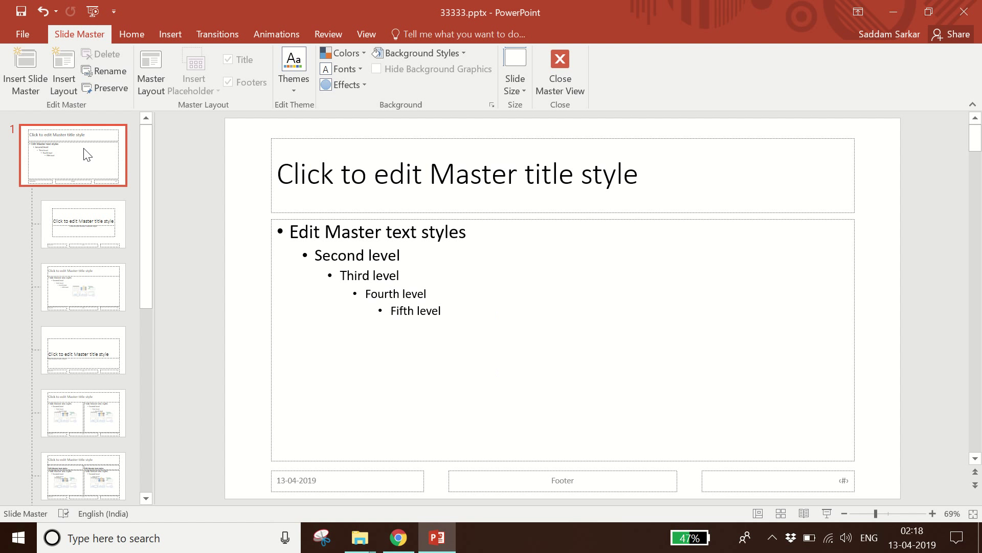
right_click(84, 148)
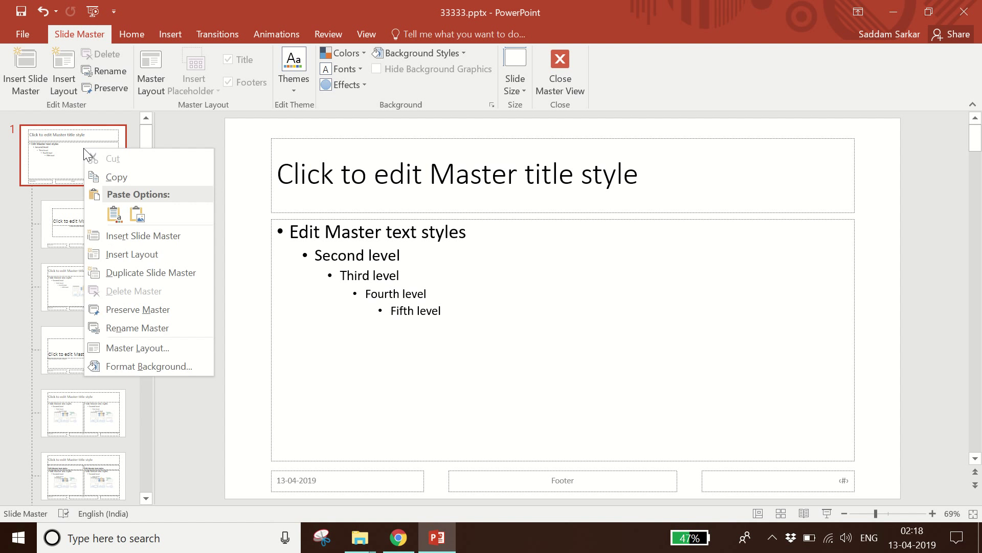
left_click(114, 214)
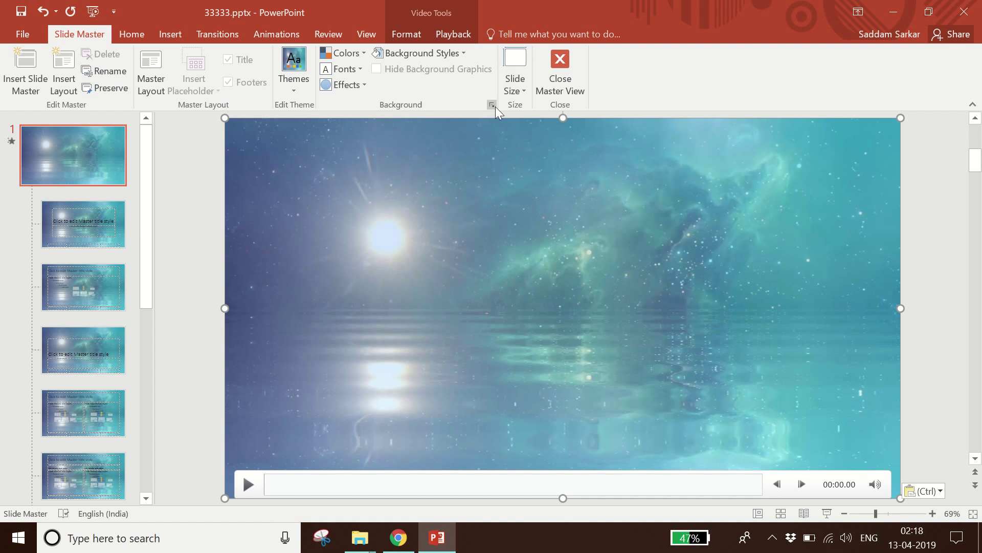
Close Master View to return to Normal view with the video background on slide 1.
left_click(563, 68)
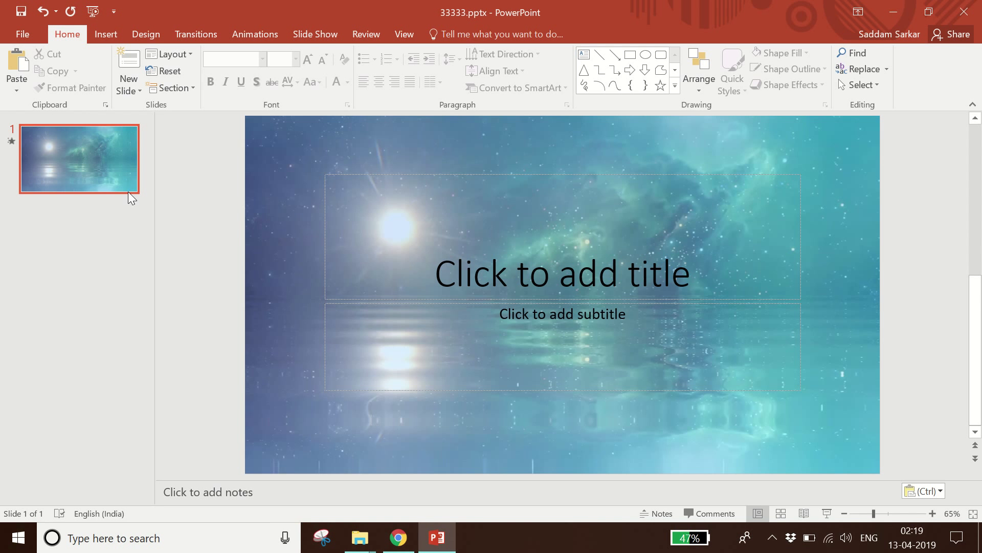
Add four new Title and Content slides, giving five slides with the video background.
left_click(129, 66)
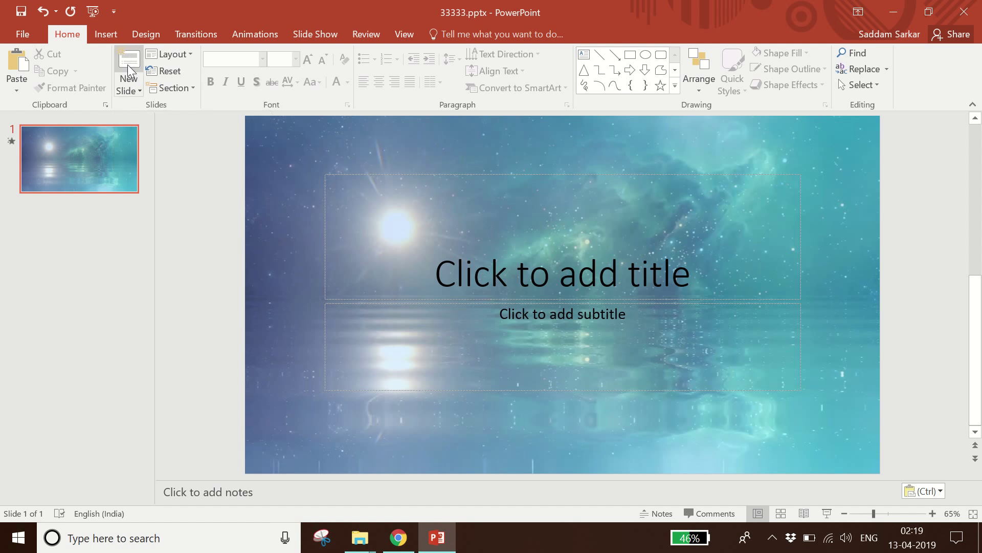
left_click(129, 67)
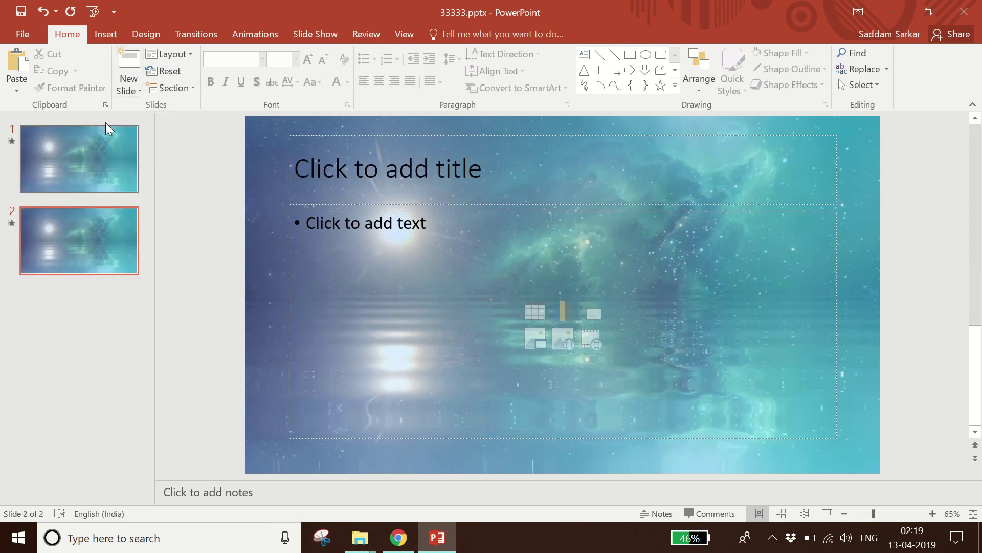
left_click(133, 61)
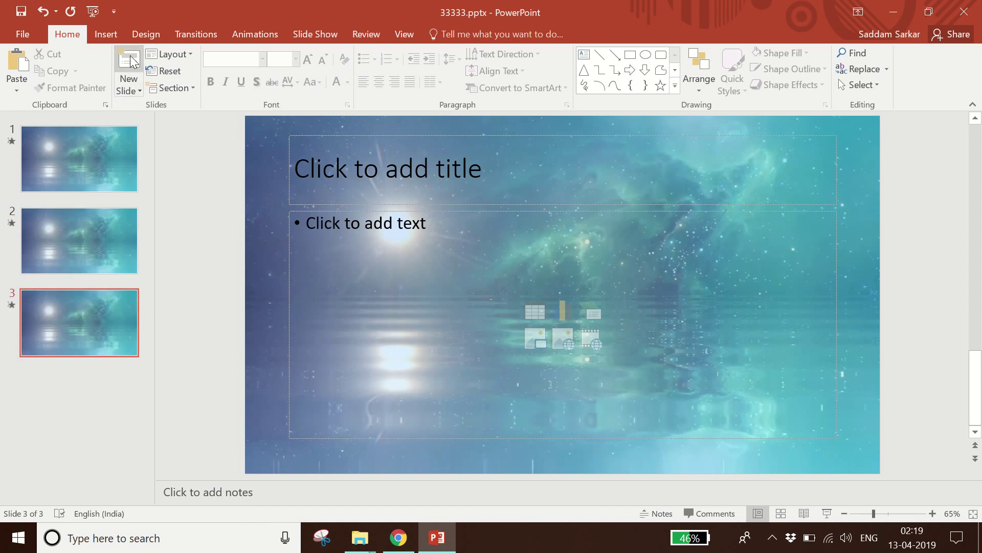
left_click(132, 61)
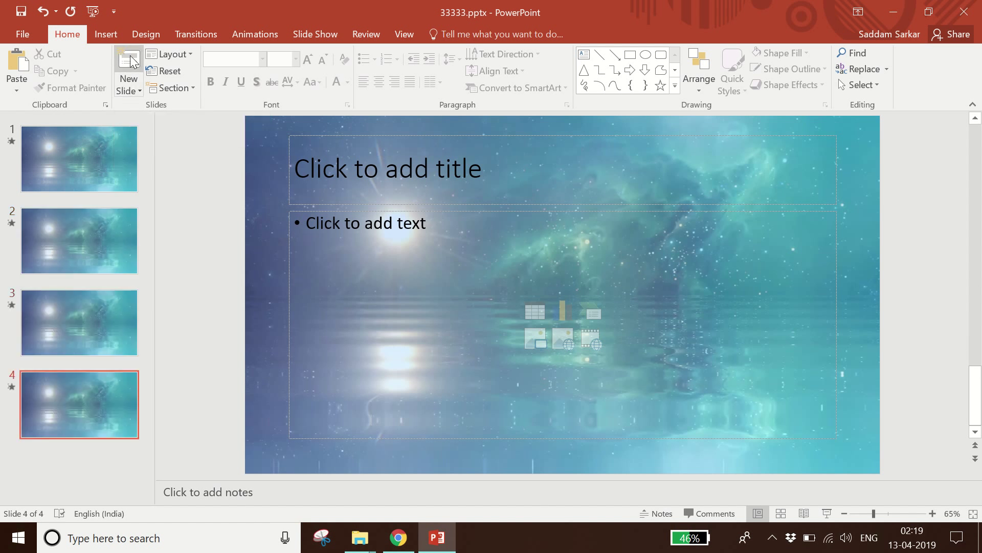
left_click(132, 61)
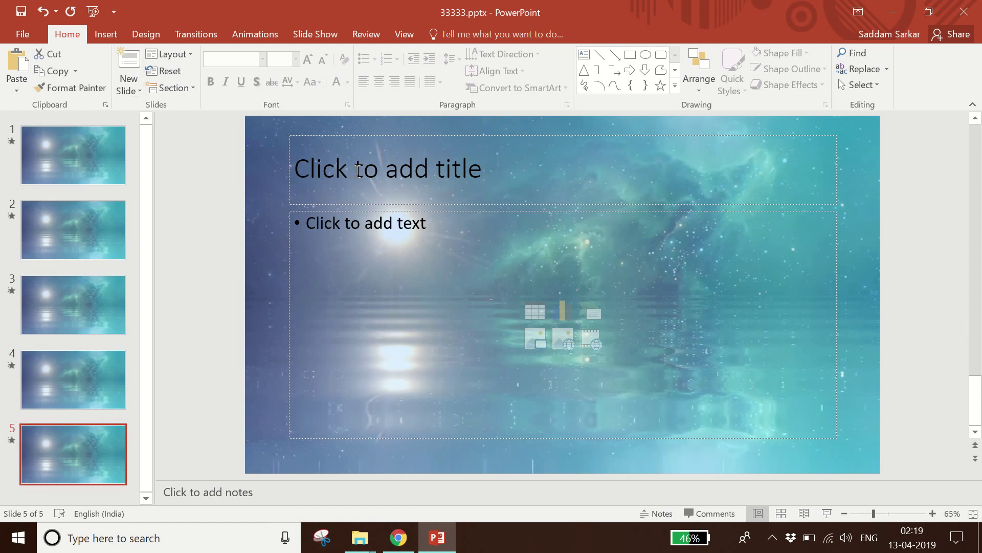
left_click(376, 176)
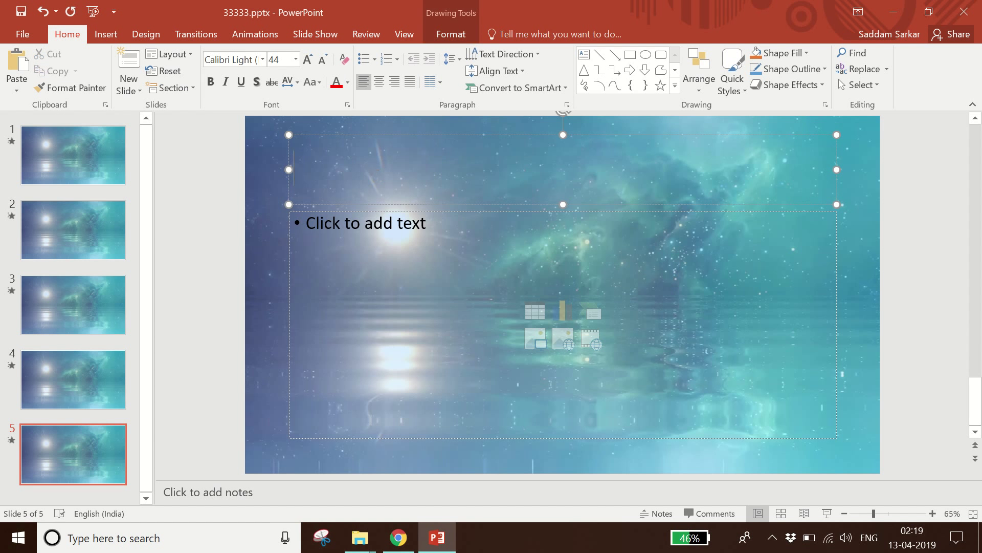
Type the centred title 'Welcome to Niightingale' on slide 5.
type("Welcome to Niigghtingale")
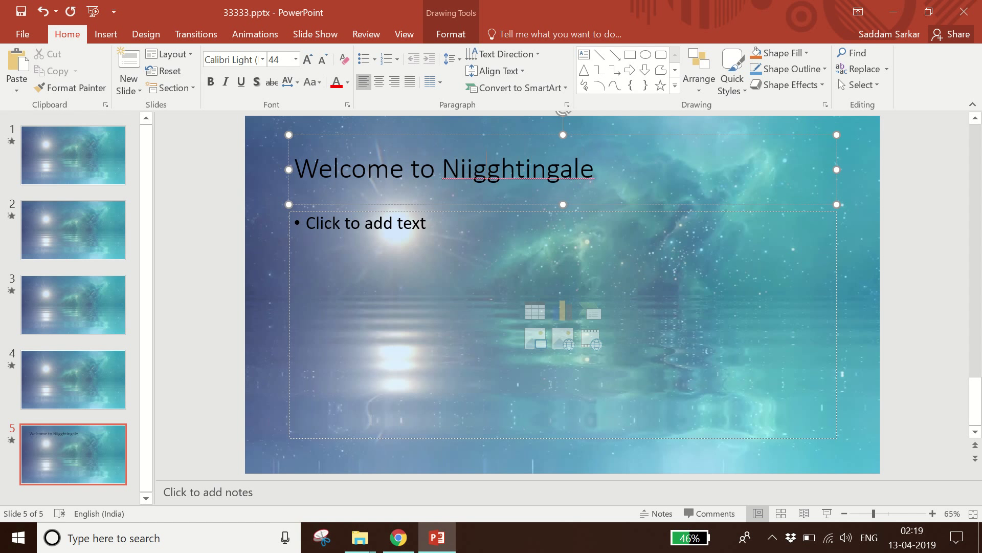
key("BackSpace")
key("BackSpace")
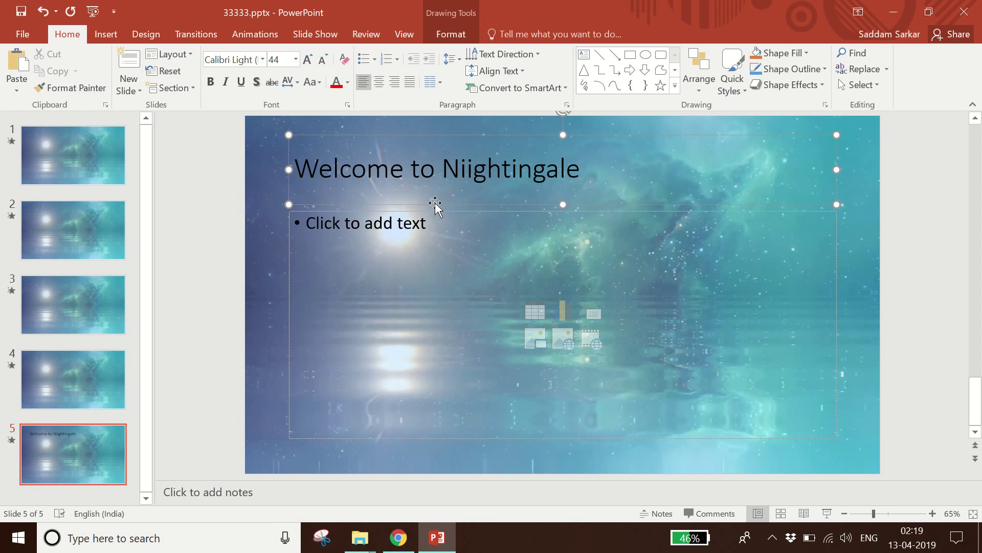
key("ctrl+a")
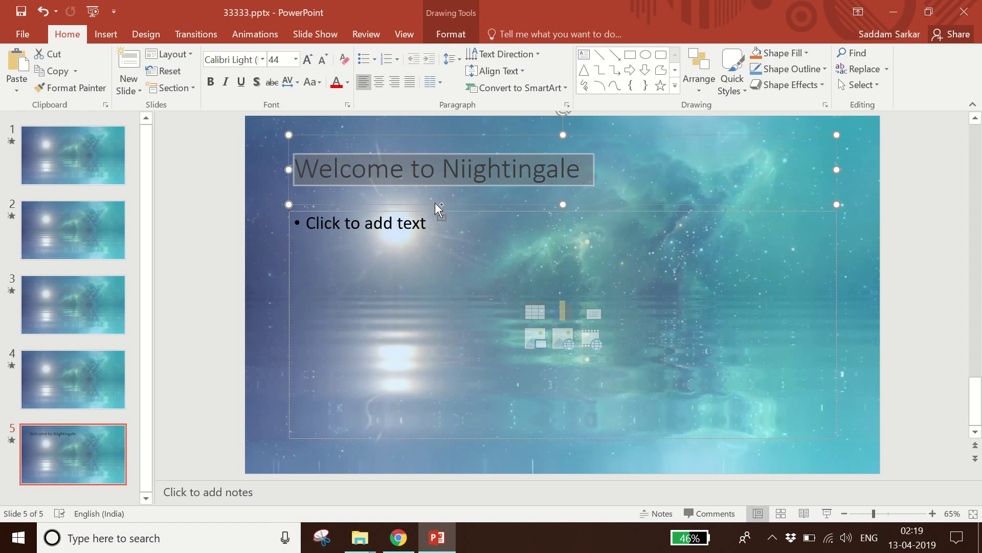
key("ctrl+e")
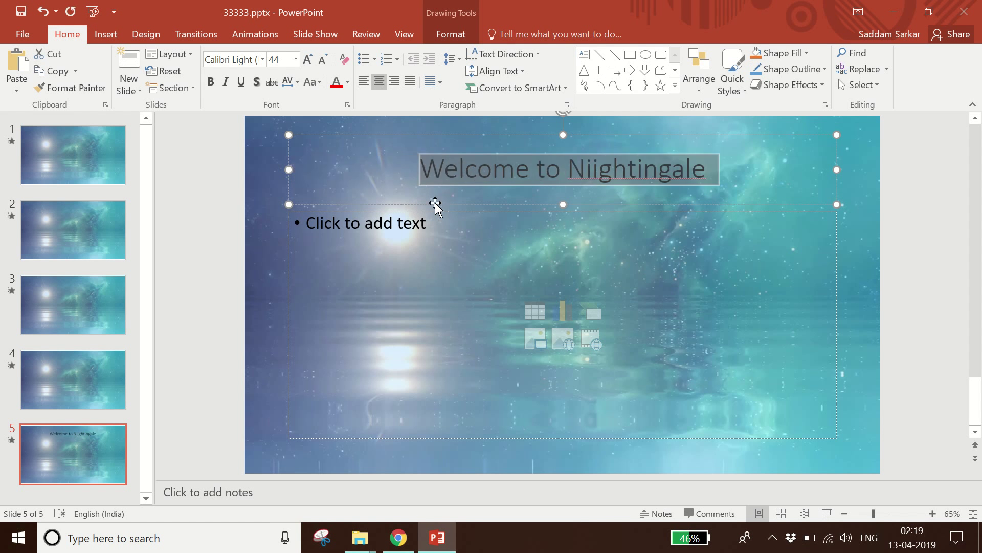
key("Escape")
key("Escape")
Enlarge the 'Welcome to Niightingale' title text to 60 pt.
left_click(435, 201)
key("ctrl+a")
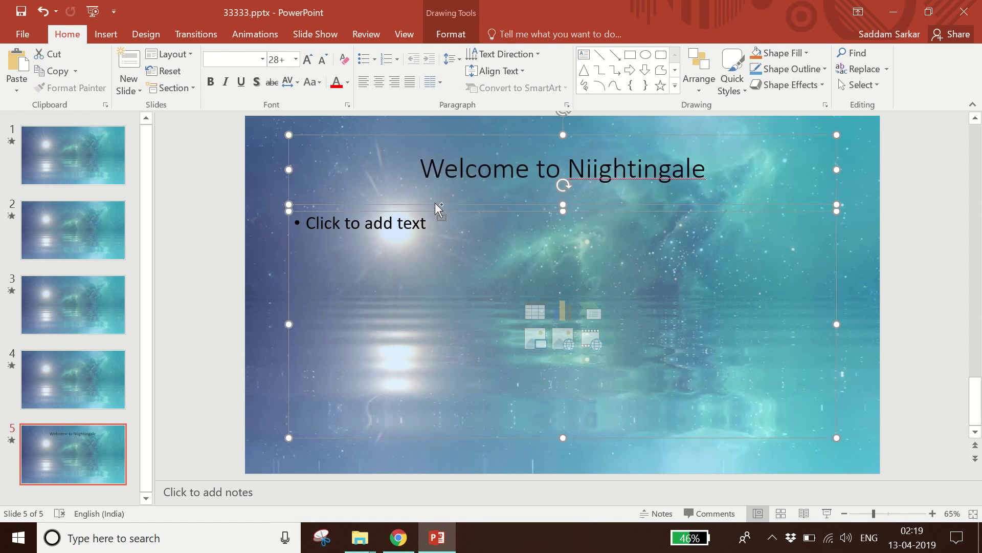
left_click(473, 185)
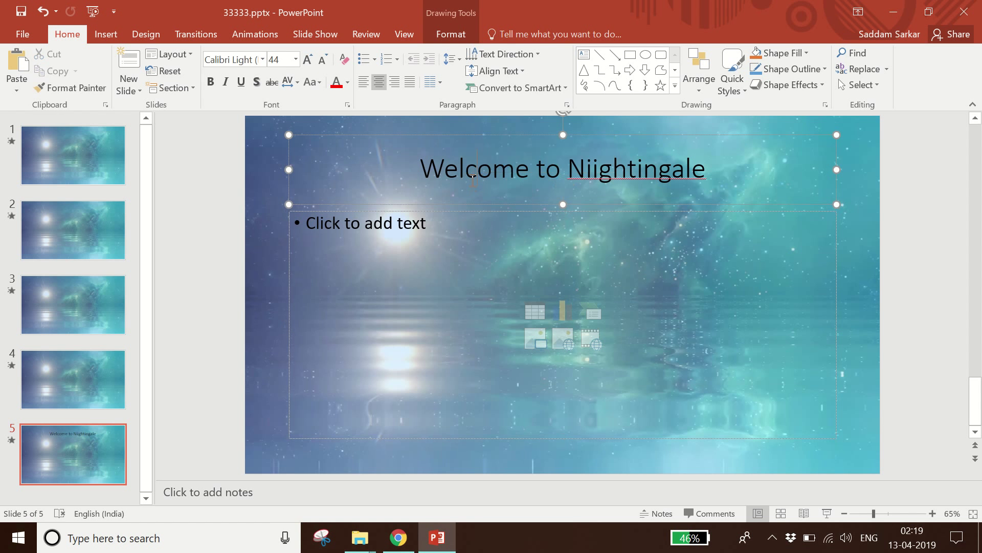
triple_click(471, 179)
key("ctrl+shift+period")
key("ctrl+shift+period")
key("ctrl+shift+period")
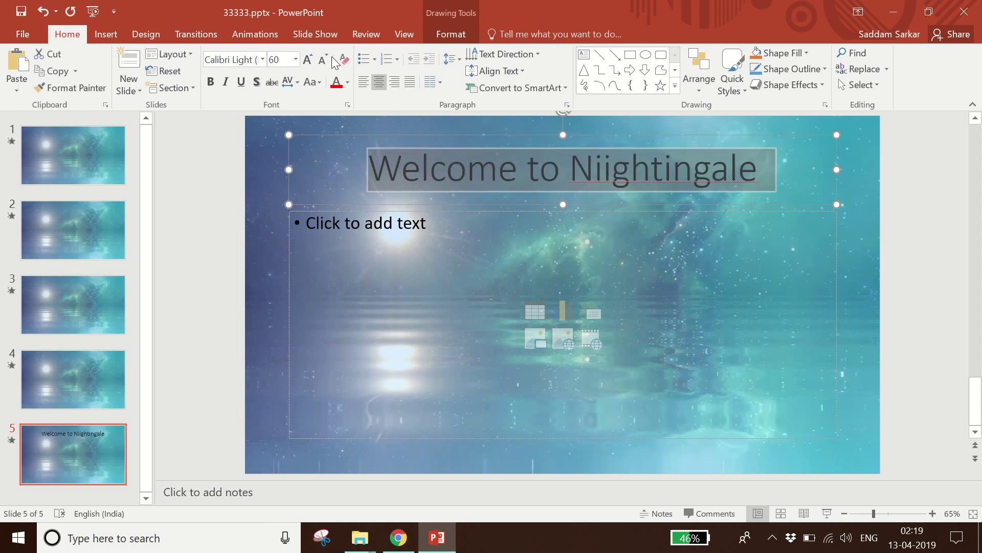
Give the title a Split entrance animation and move the slide to the start of the deck.
left_click(250, 34)
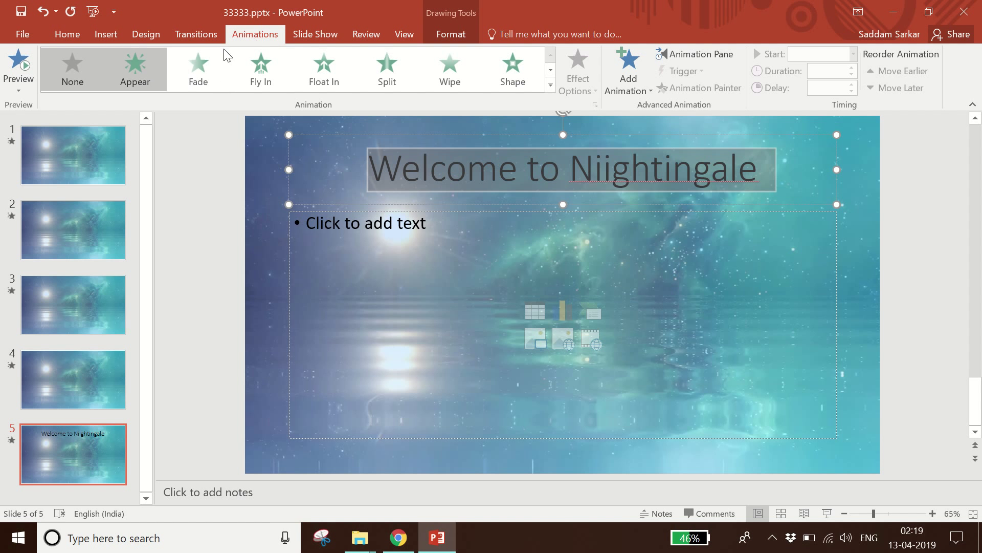
left_click(392, 66)
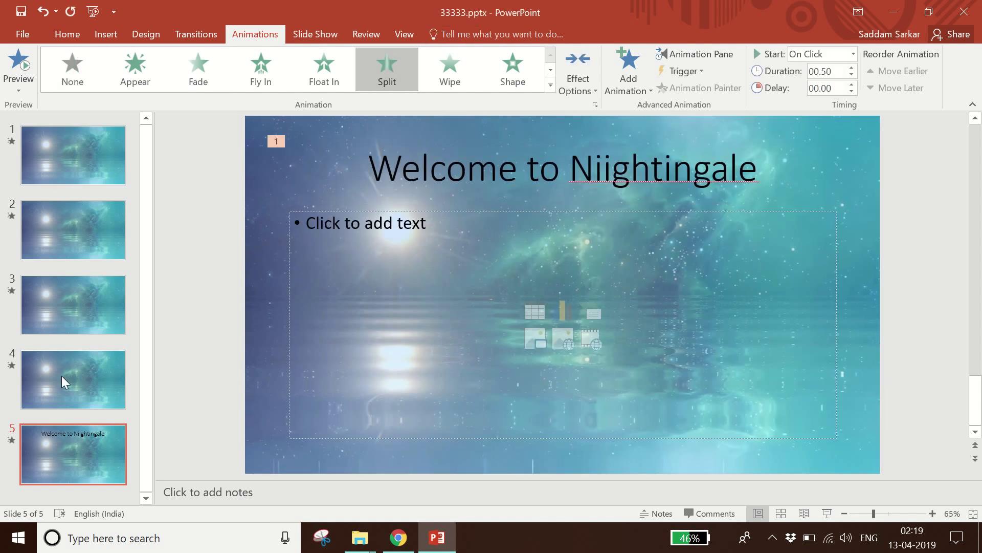
left_click_drag(13, 434, 61, 154)
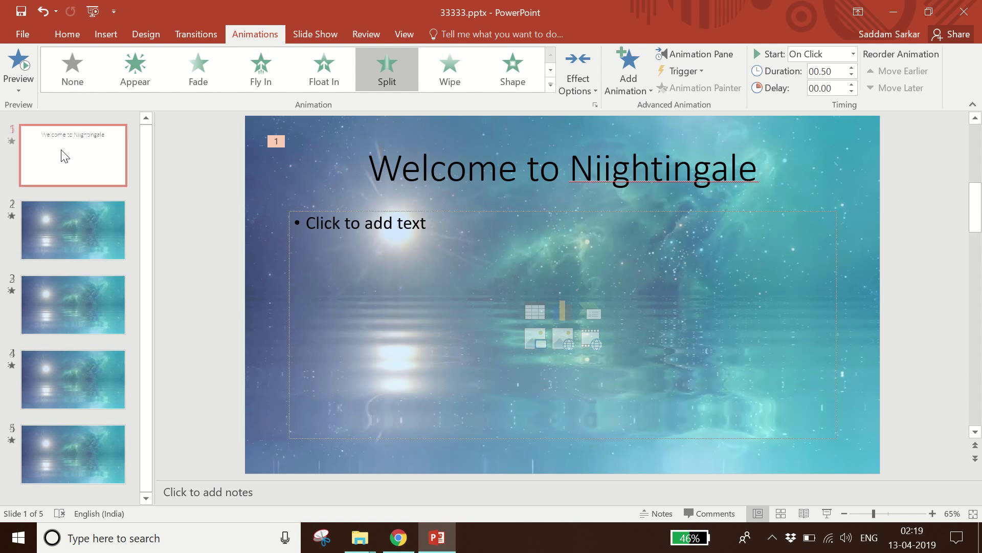
Title slide 2 'Please like my video'.
left_click(61, 231)
left_click(417, 204)
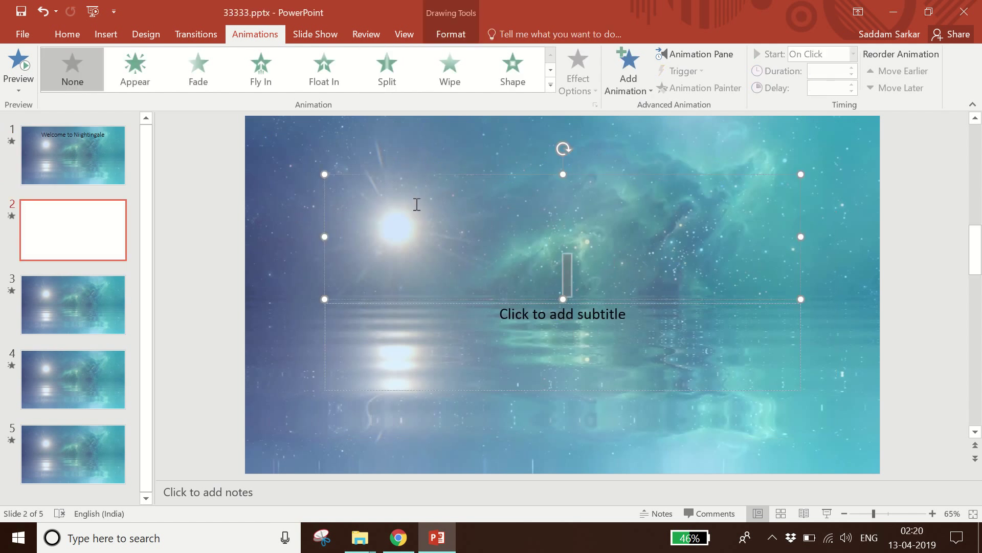
type("Plese")
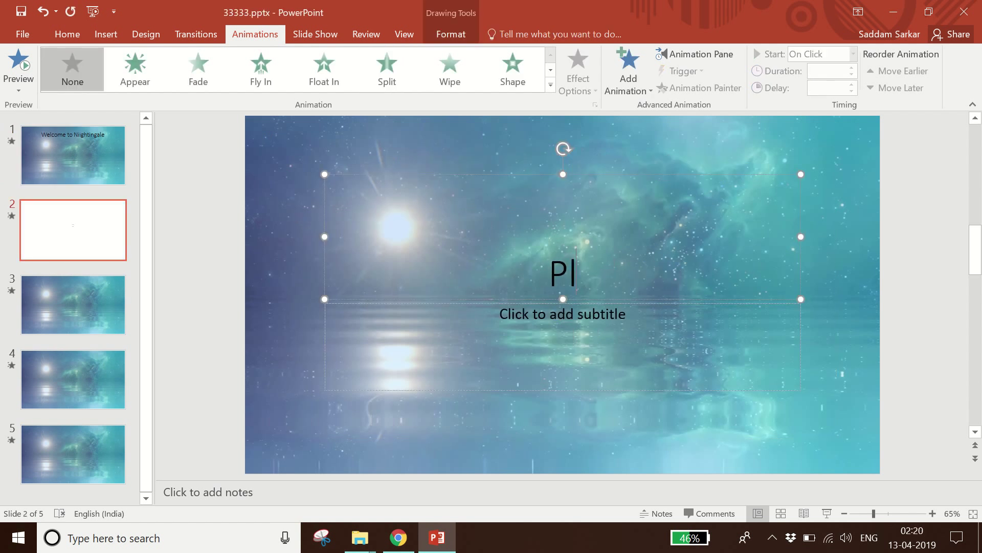
key("BackSpace")
key("BackSpace")
type("ase")
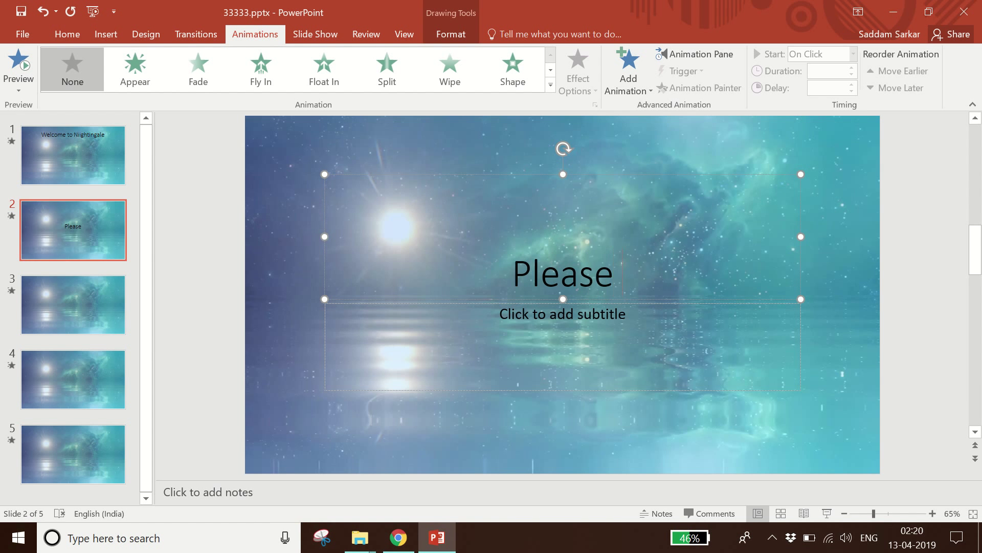
type(" like my video")
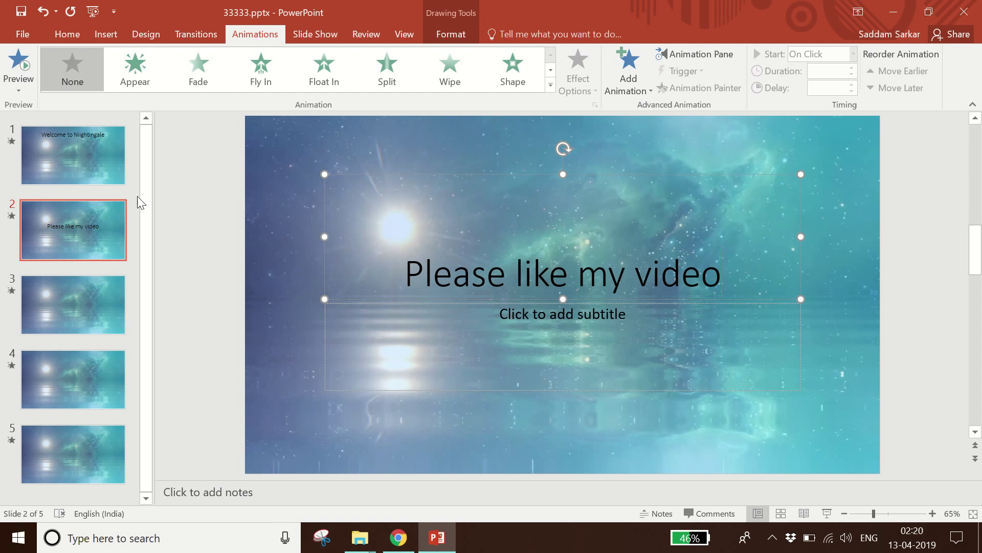
Title slide 3 'Please share my video'.
left_click(72, 302)
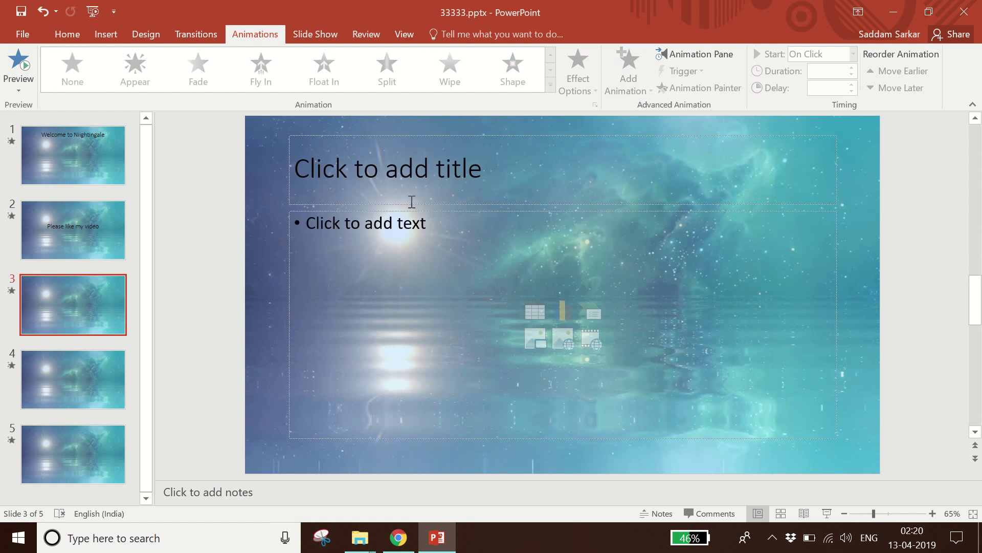
left_click(398, 162)
type("pes")
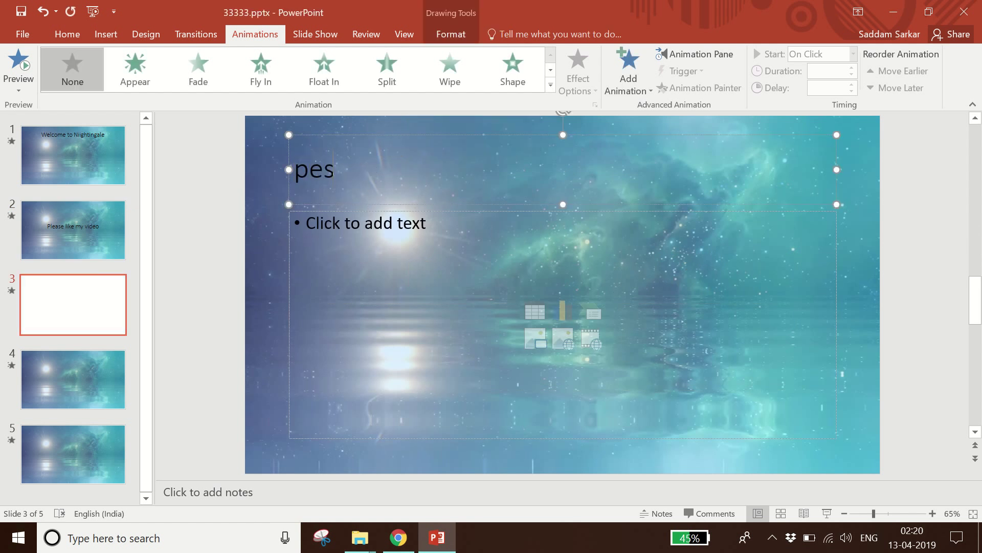
key("BackSpace")
key("BackSpace")
type("lease sha")
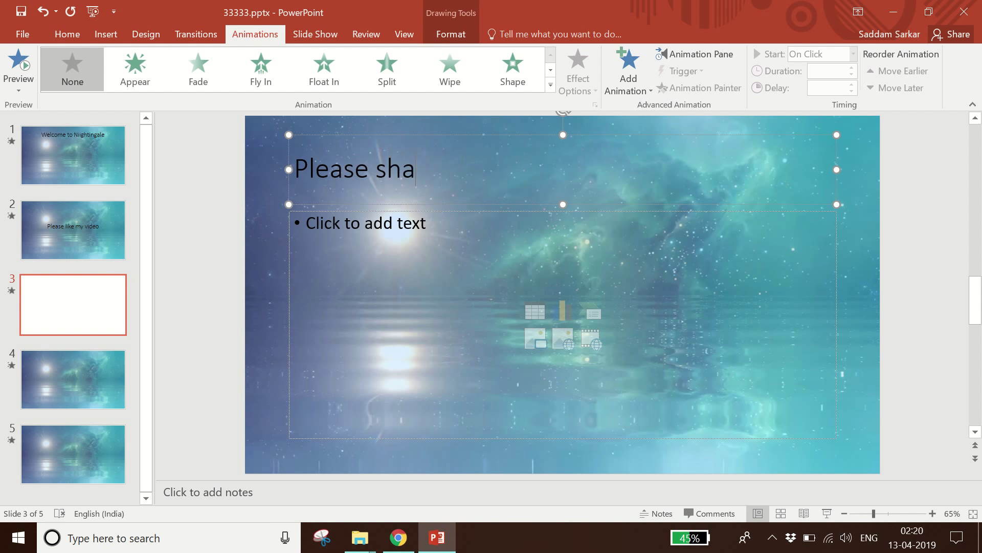
type("re my vid")
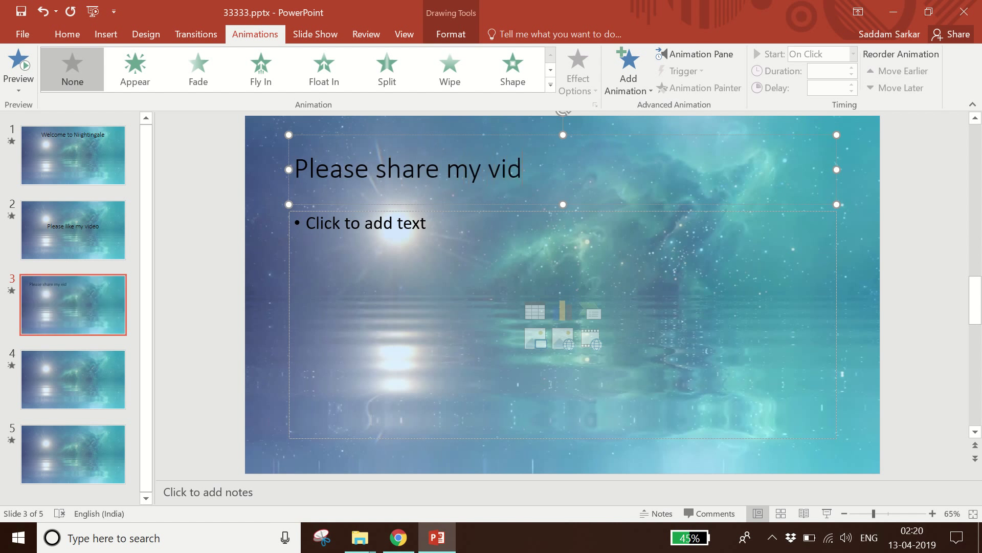
type("eo")
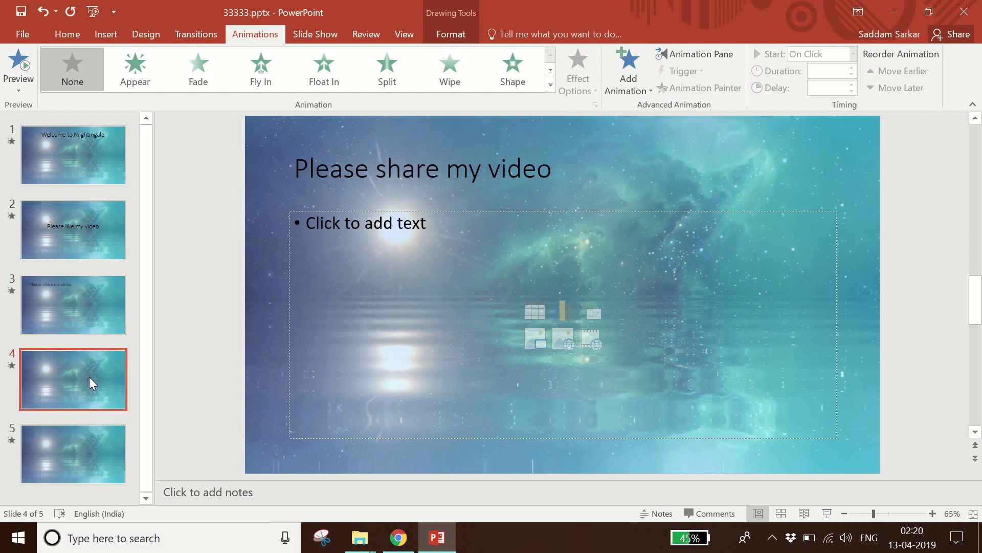
Title slide 4 'Please Press the bell icon'.
left_click(90, 379)
left_click(409, 181)
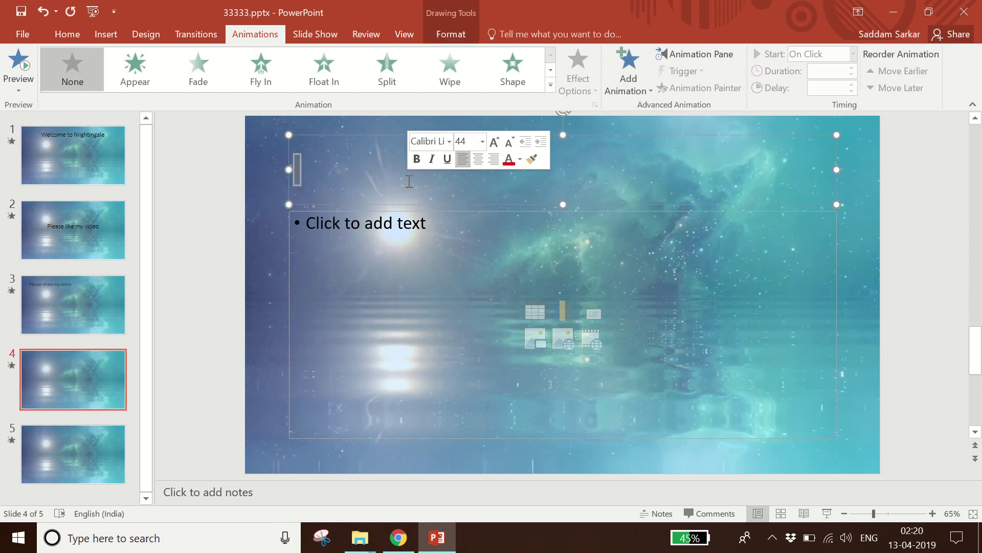
type("Pleas")
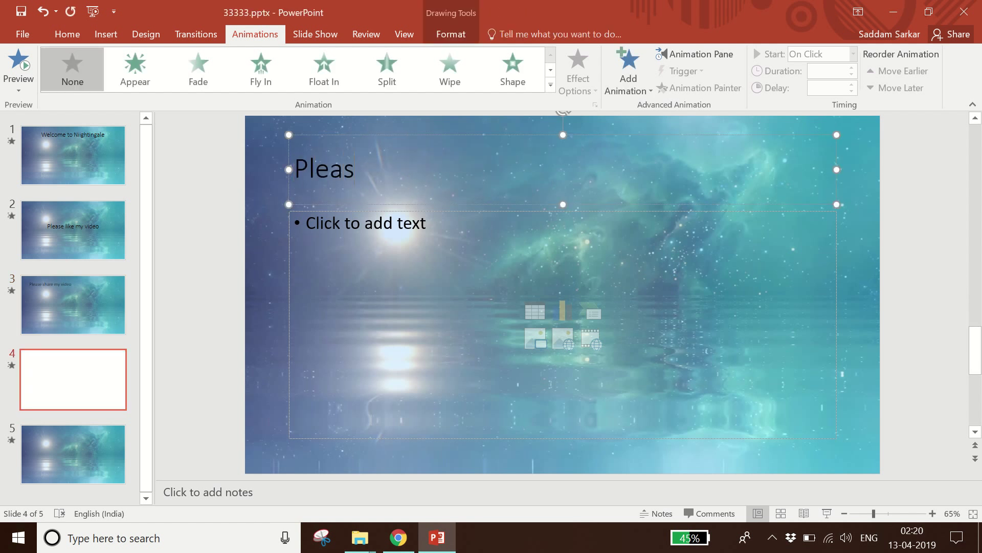
type("e Press")
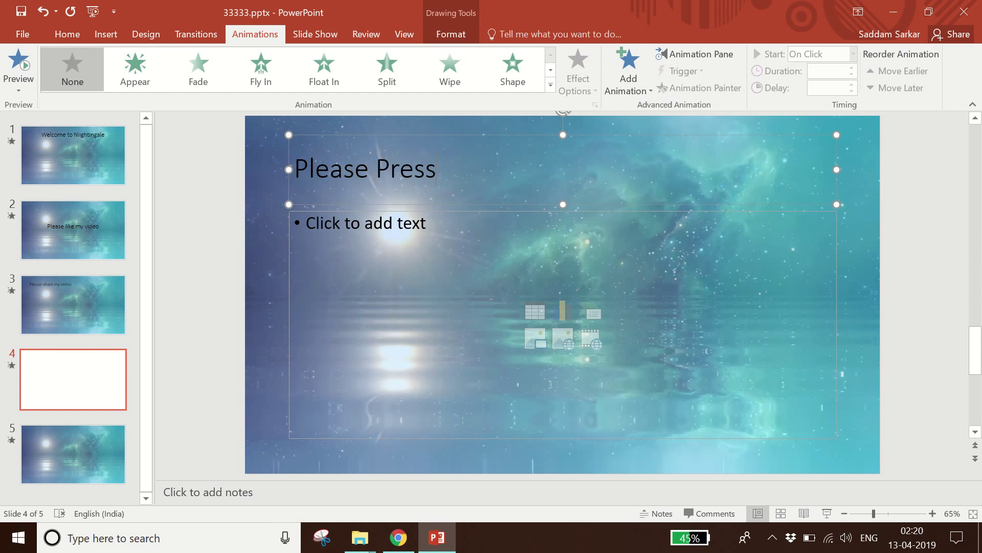
type(" the bell icomm")
key("BackSpace")
key("BackSpace")
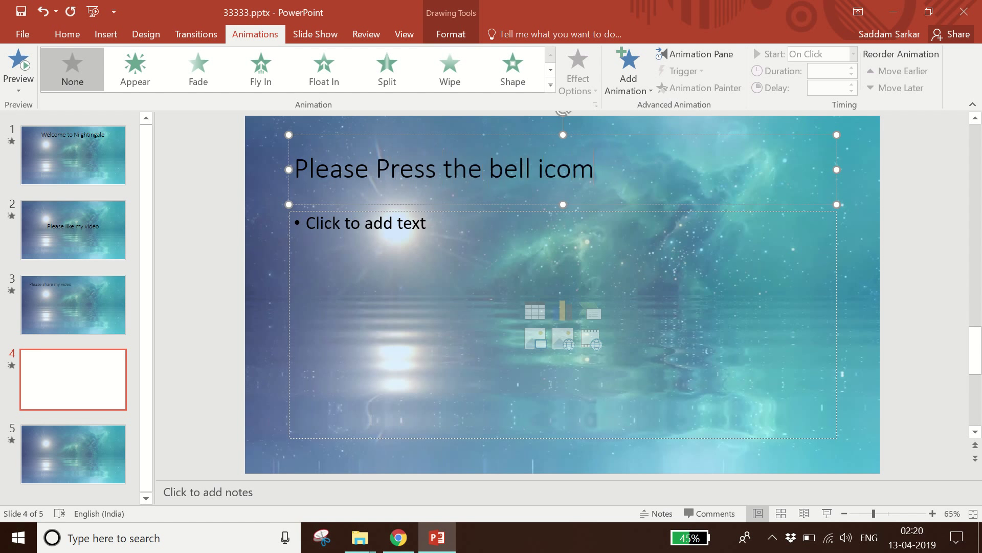
type("n")
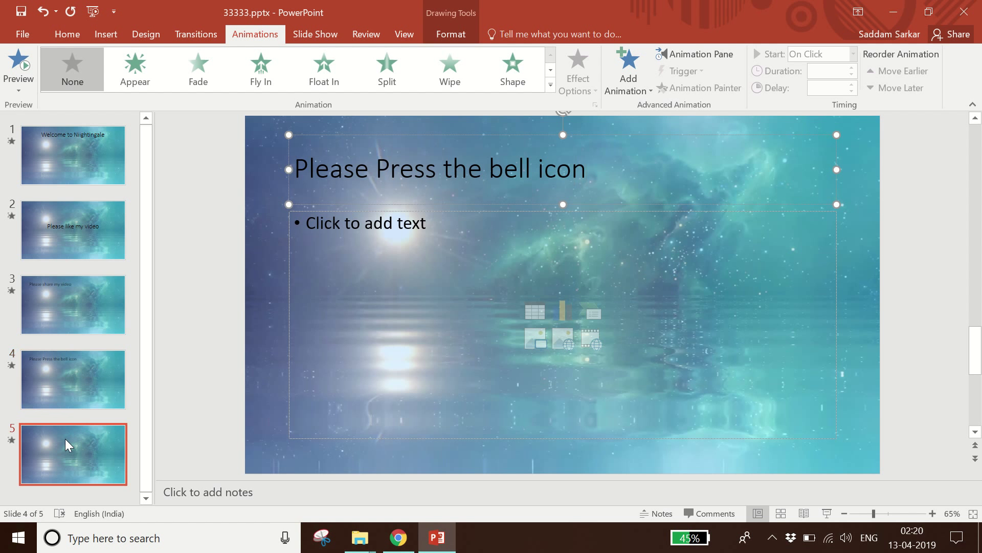
Title slide 5 'Please Subscribe my channel' and centre the text.
left_click(66, 445)
left_click(394, 204)
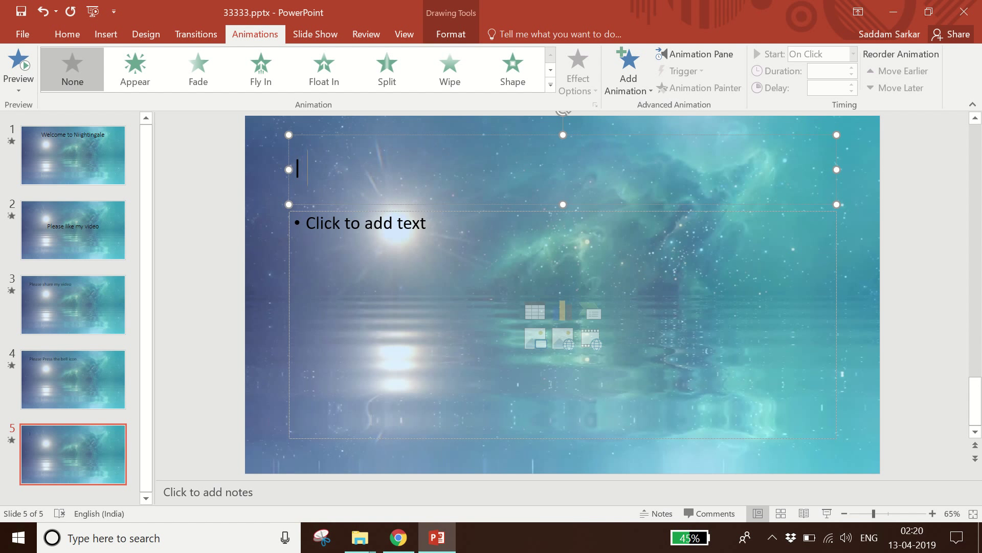
type("Please")
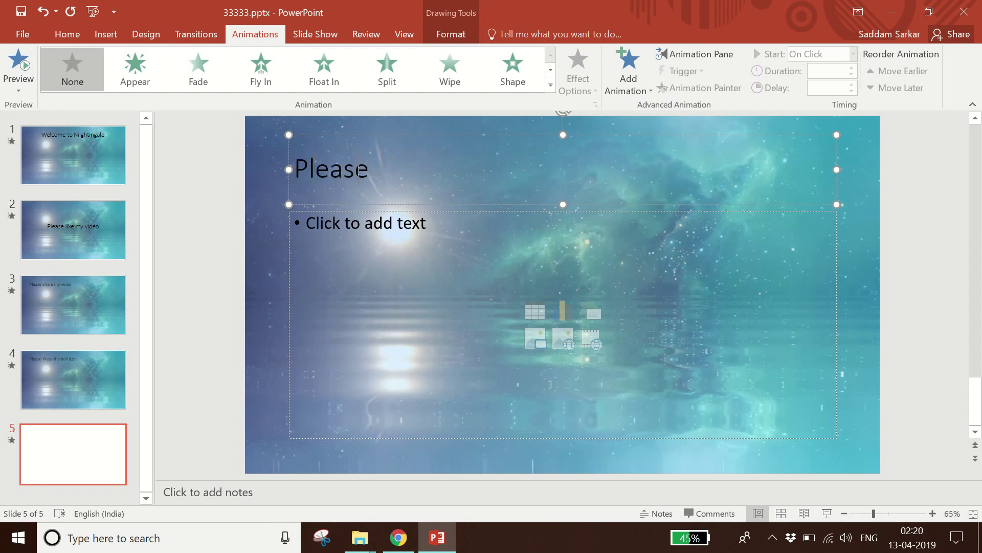
type(" Sub")
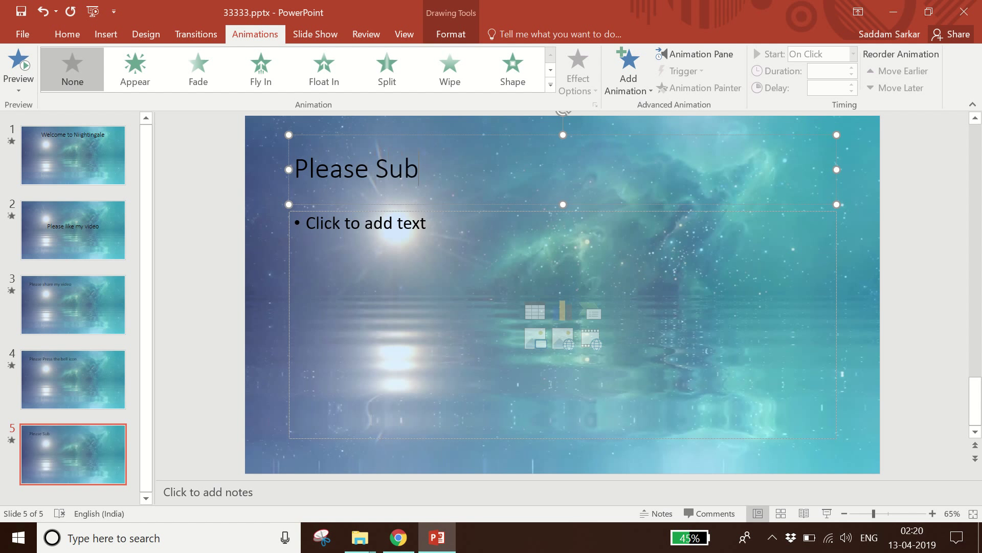
type("scribe")
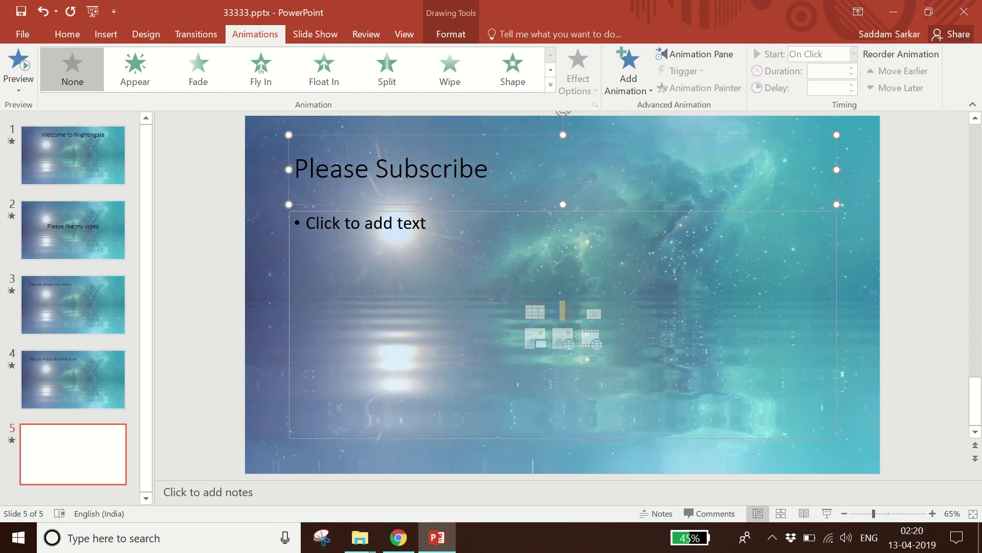
type(" my channel")
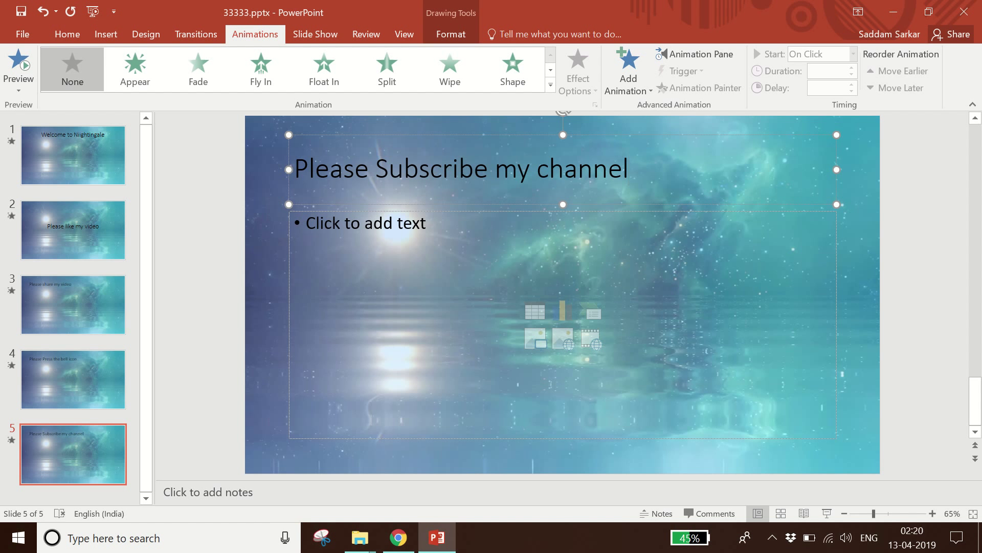
key("ctrl+a")
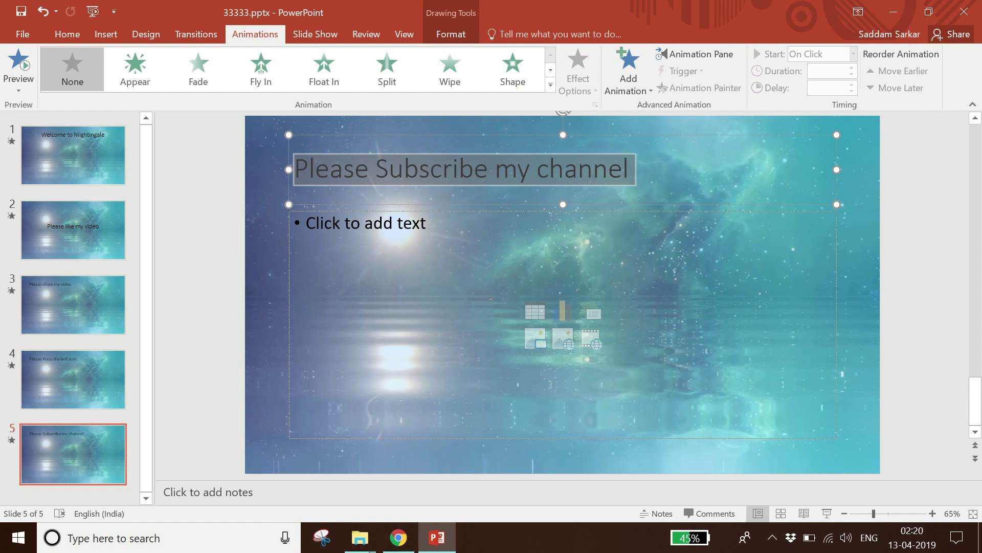
key("ctrl+e")
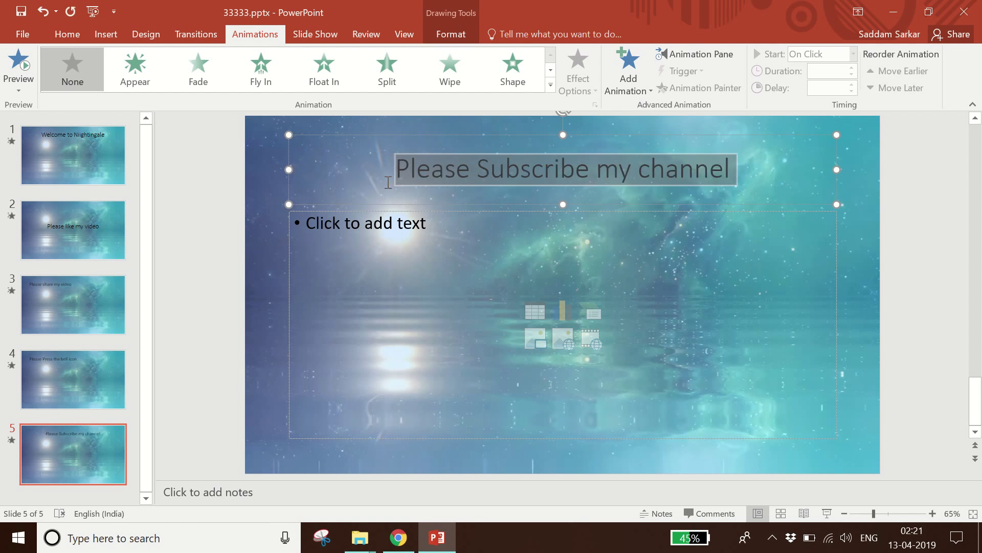
Give slide 5's title a Wipe entrance, and centre slide 4's title with a Float In entrance.
left_click(444, 82)
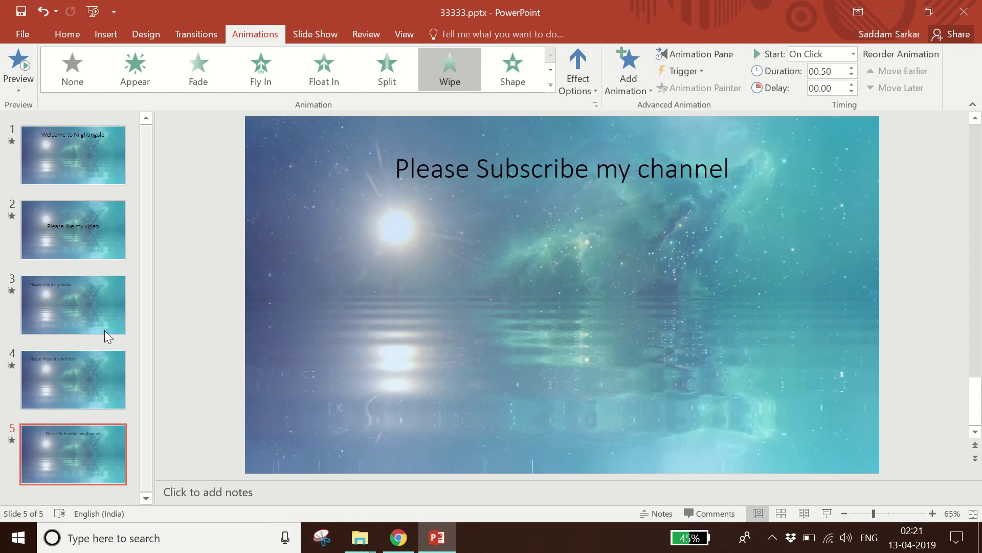
left_click(70, 379)
left_click(425, 177)
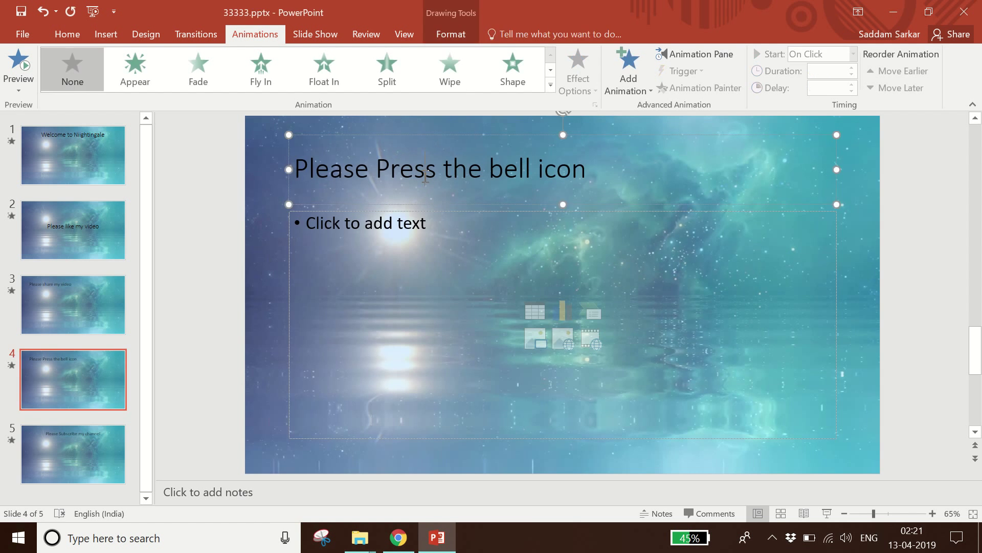
key("ctrl+a")
key("ctrl+e")
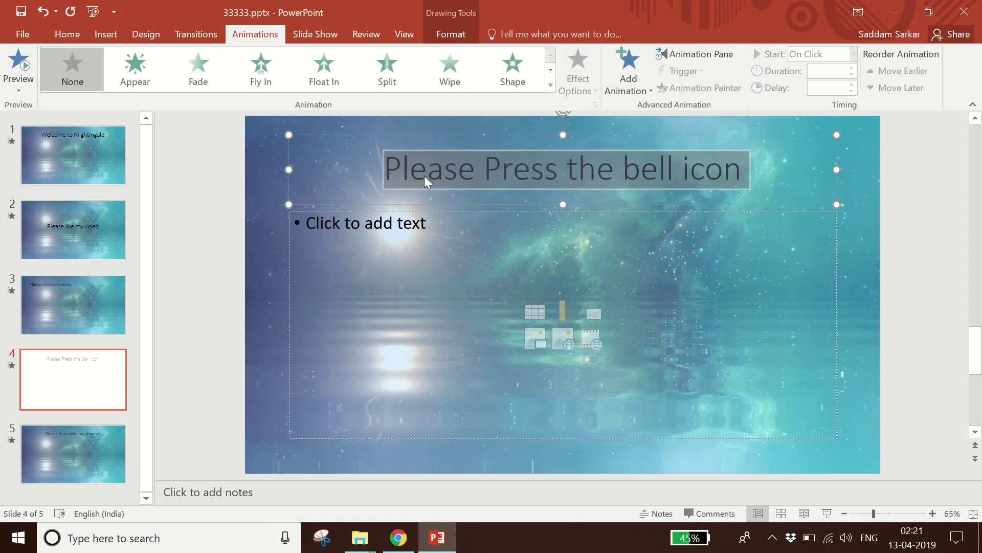
left_click(336, 77)
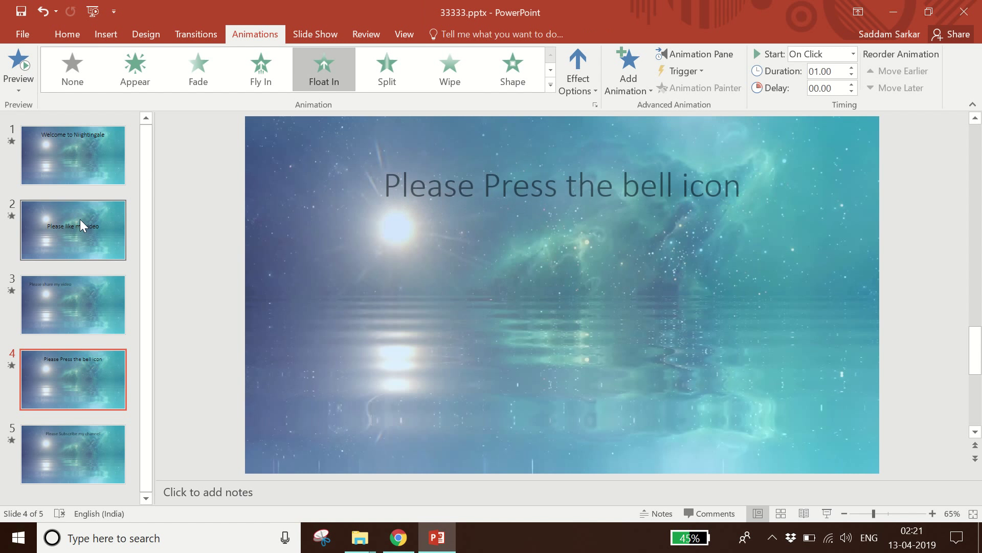
Give slide 2's title a Fade entrance and slide 3's title a Wipe entrance.
left_click(80, 221)
left_click(457, 275)
key("ctrl+a")
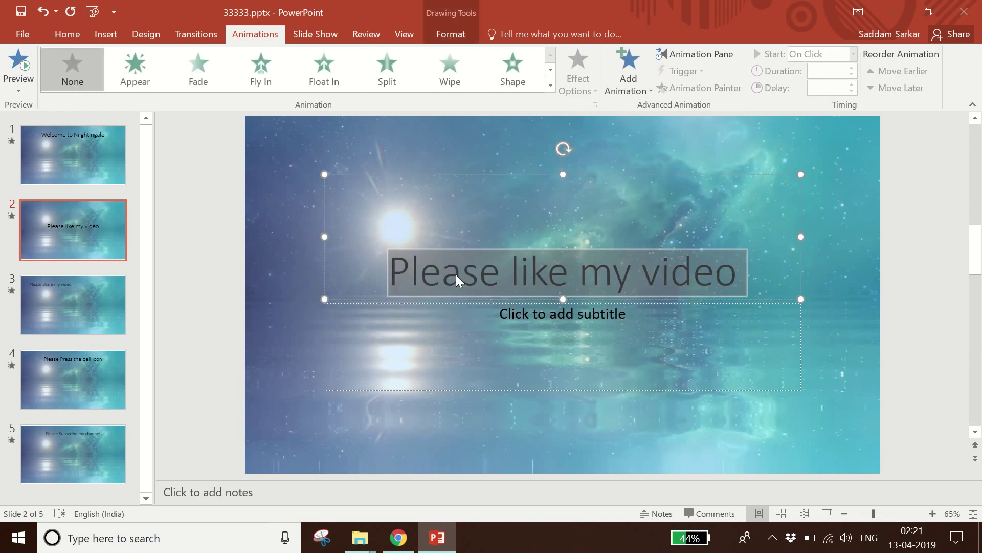
left_click(198, 69)
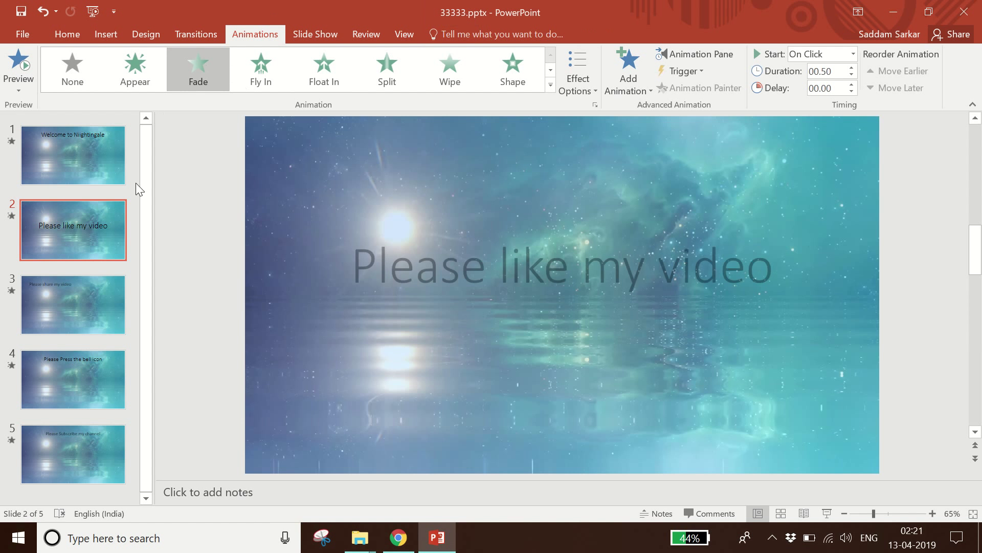
left_click(73, 290)
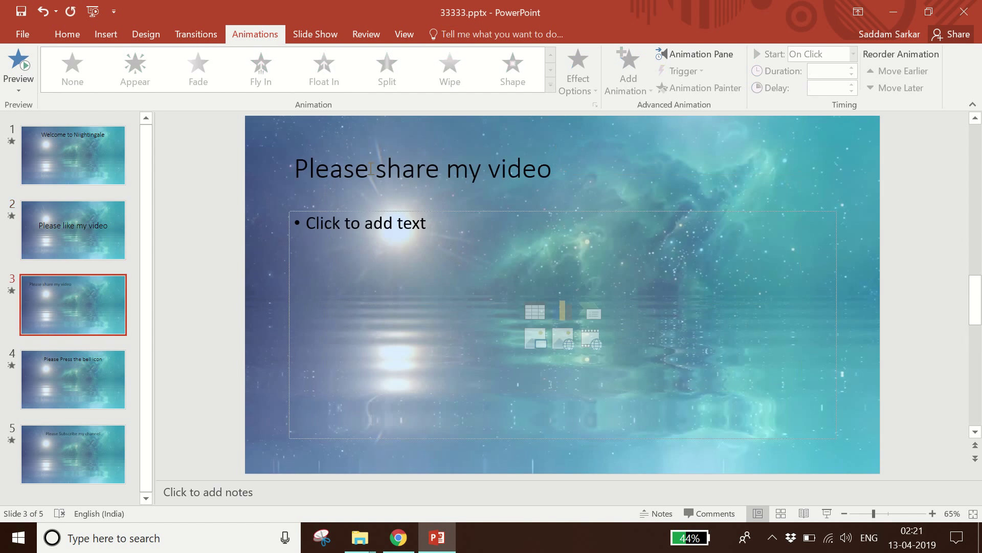
left_click(370, 169)
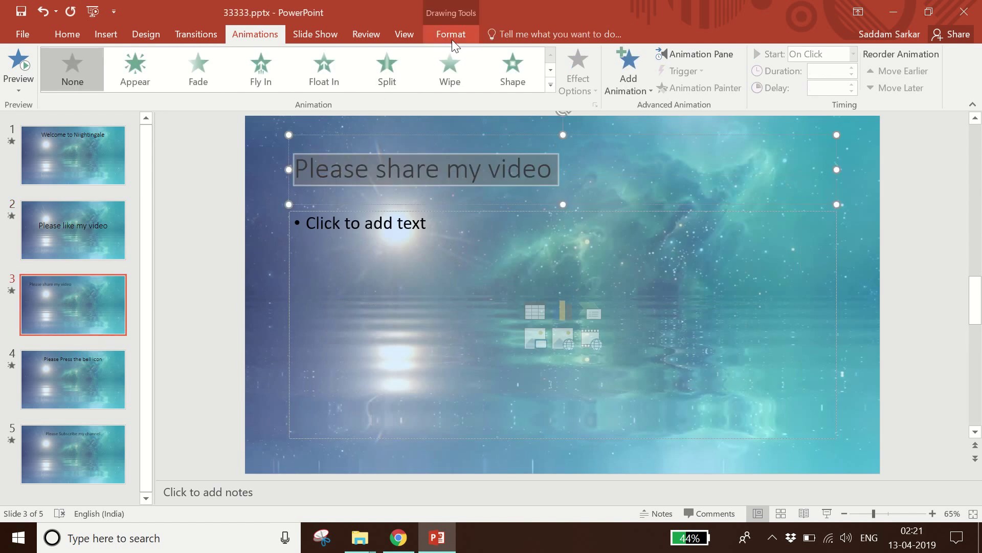
left_click(441, 70)
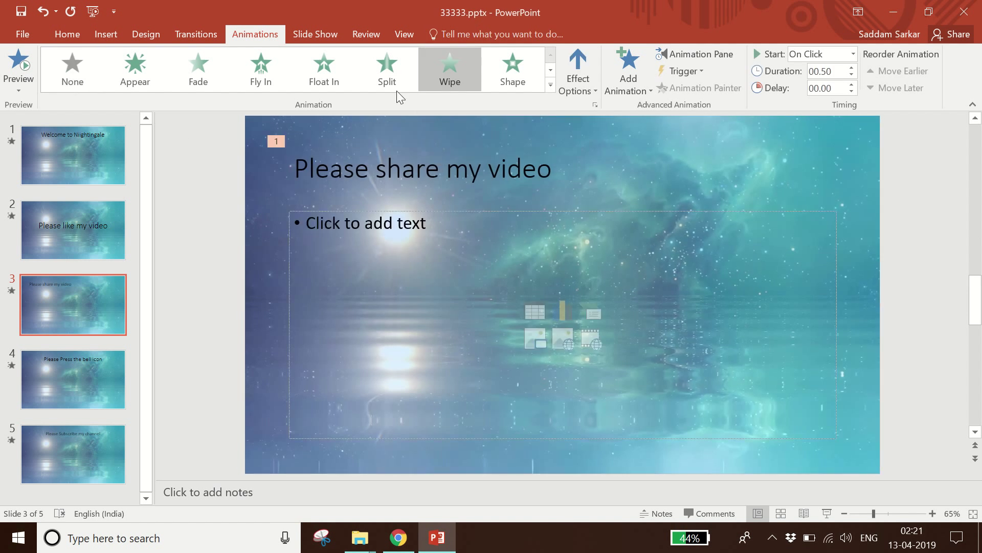
Play the slide show From Beginning and let it run through all five slides.
left_click(315, 33)
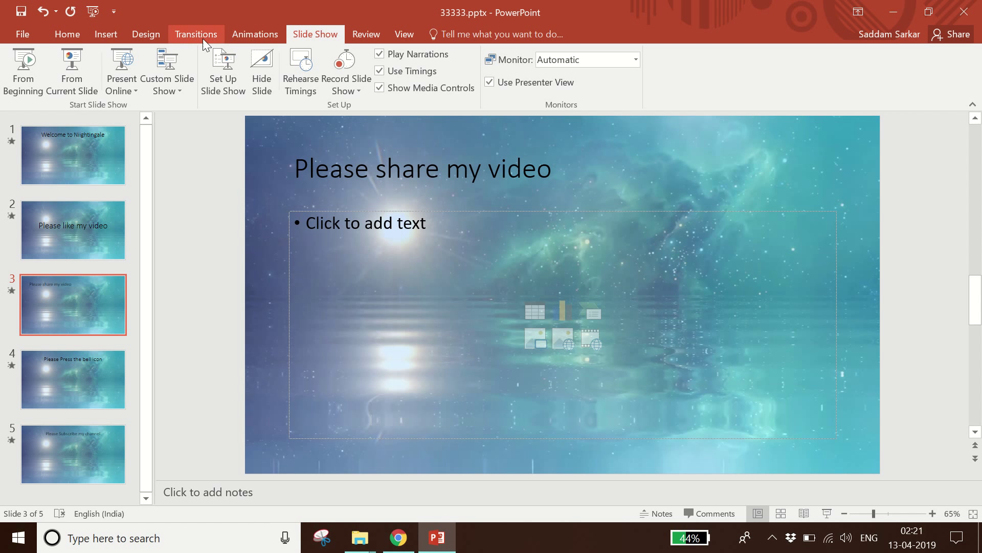
left_click(26, 62)
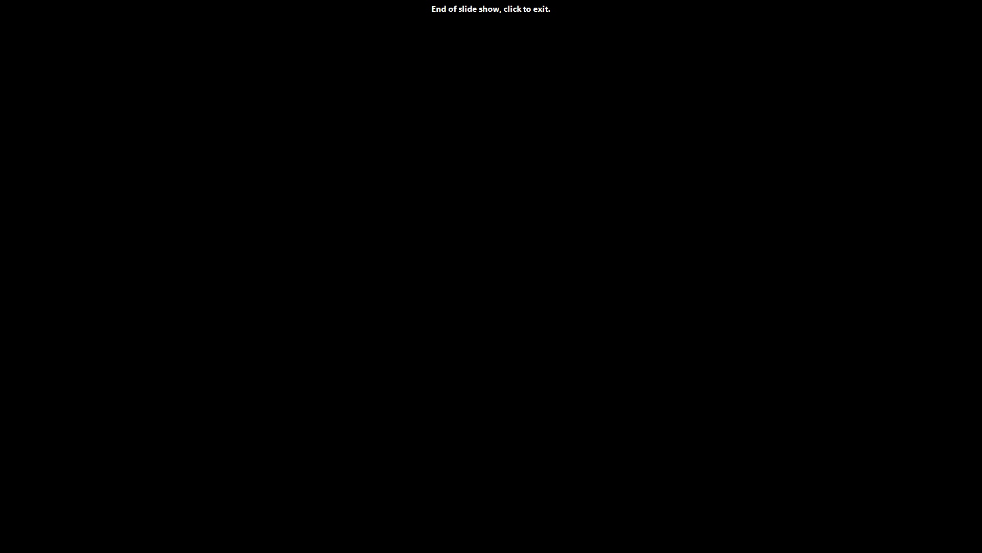
Leave the black end-of-show screen to return to Normal view.
left_click(26, 64)
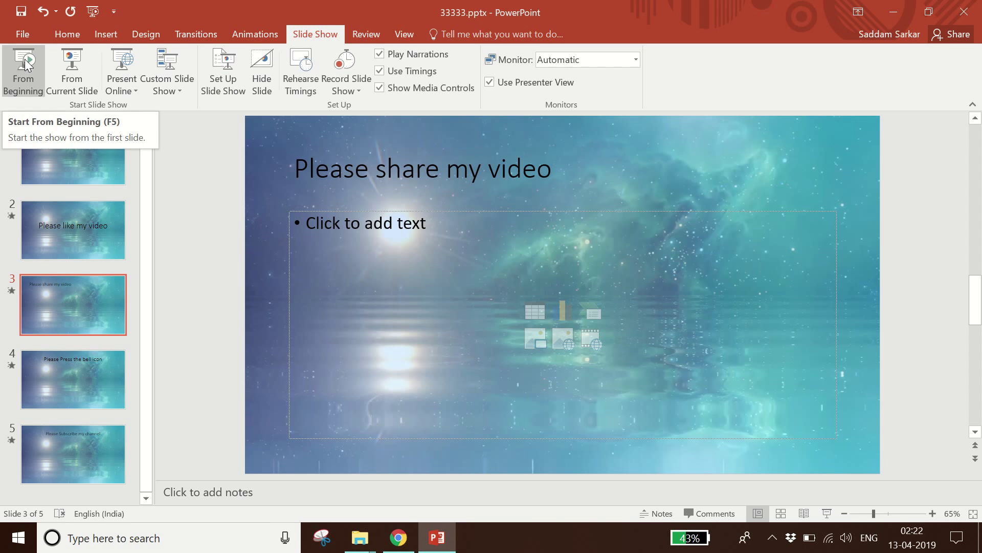